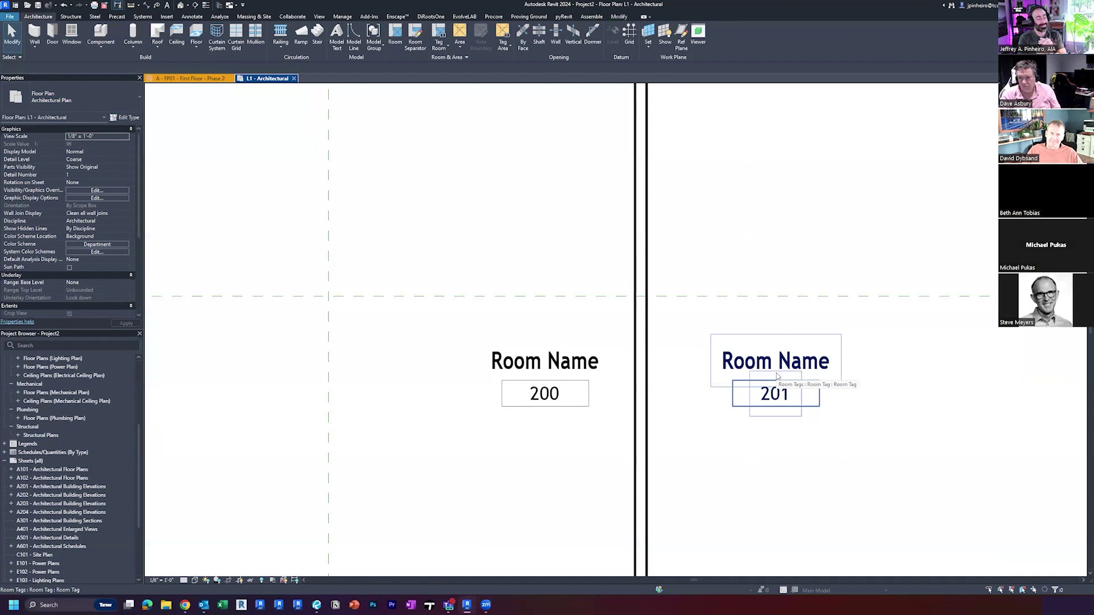
# - Save the project to the Desktop as Core Shell
pyautogui.scroll(-1, 517, 295)
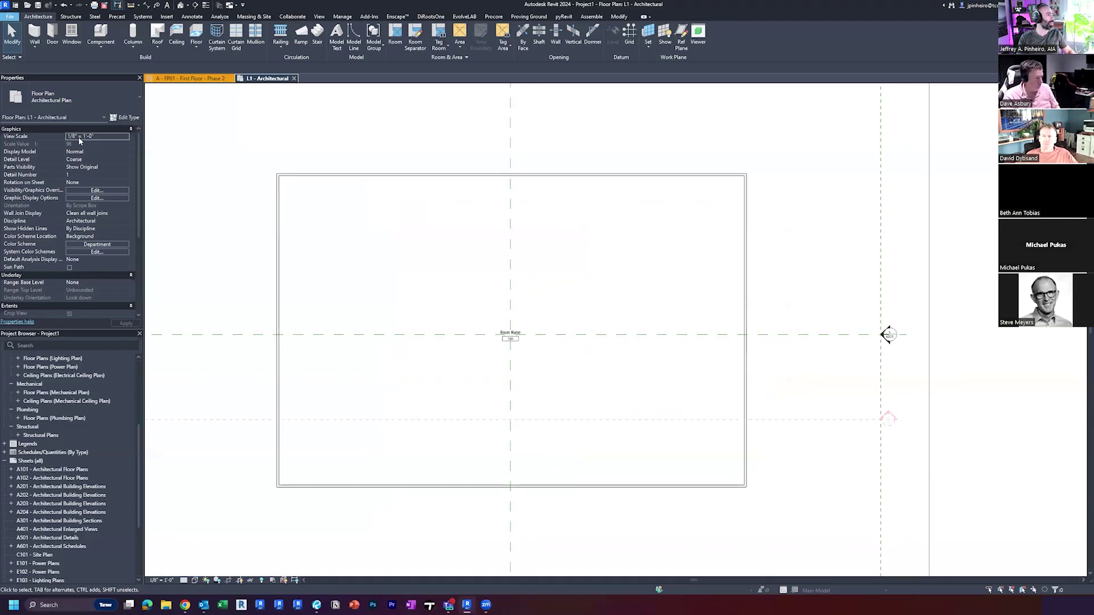
pyautogui.click(10, 17)
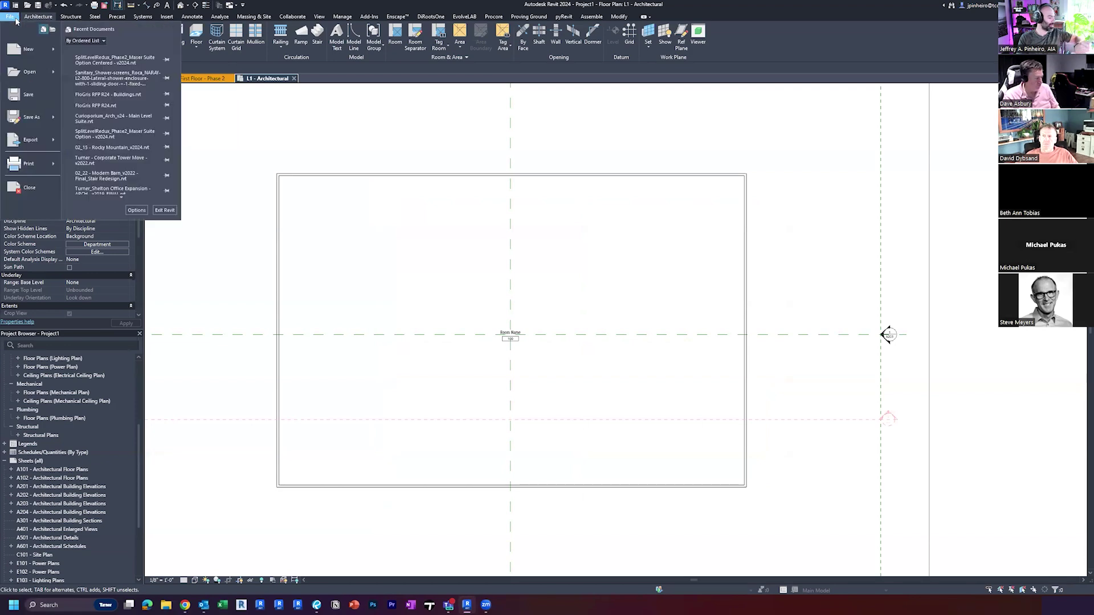
pyautogui.click(26, 100)
pyautogui.click(204, 268)
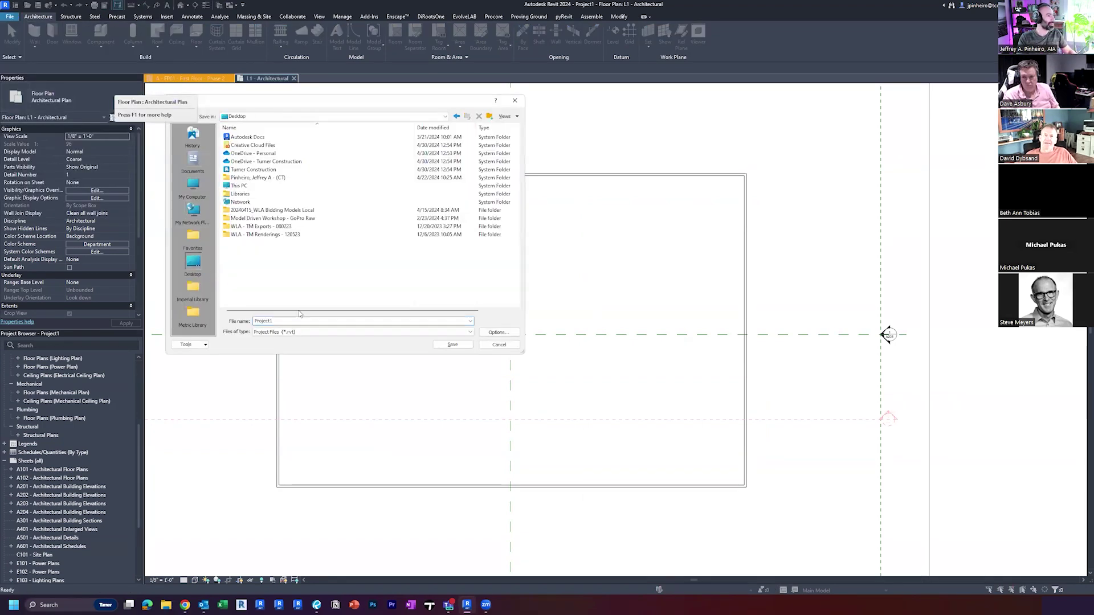
pyautogui.write('Core Shell')
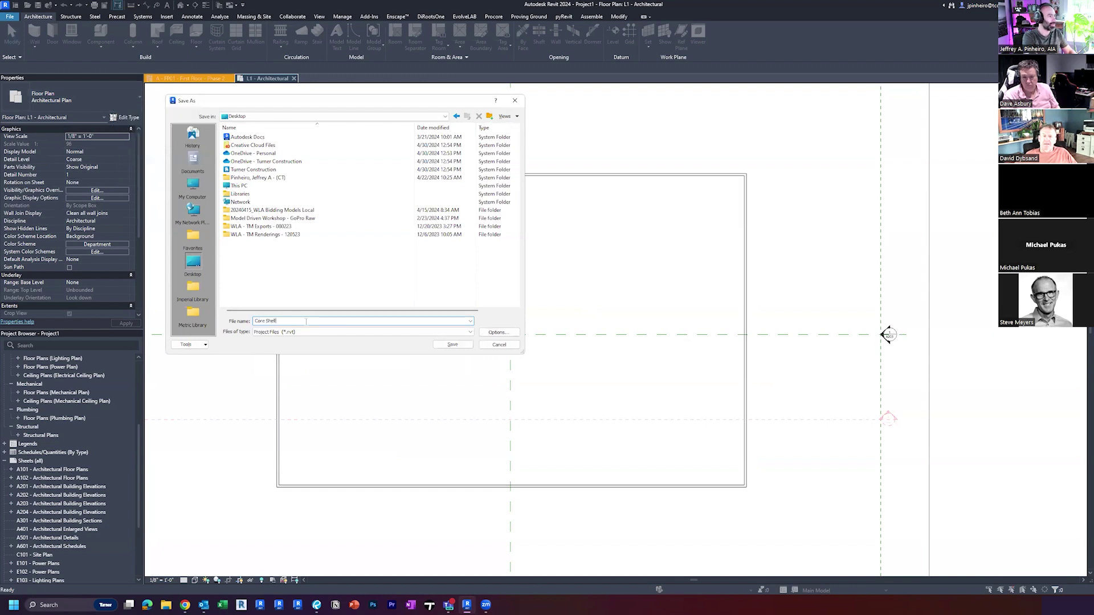
pyautogui.press('Return')
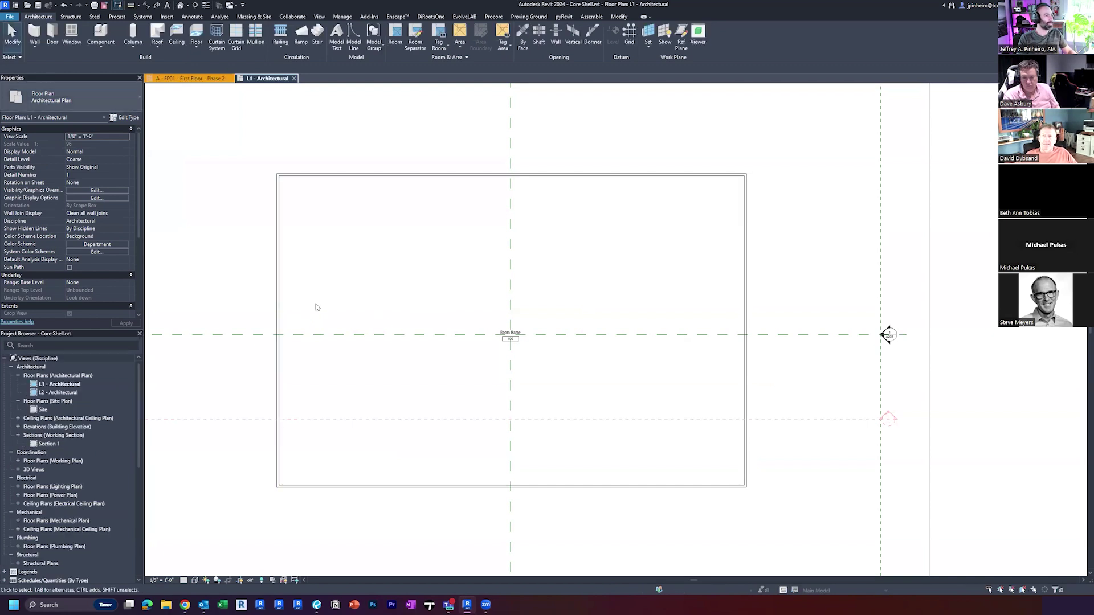
# - Draw two Generic 8-inch partitions across the room: one vertical about 35 ft from the west wall, one horizontal about 28 ft above the south wall
pyautogui.click(279, 307)
pyautogui.press('s')
pyautogui.click(394, 175)
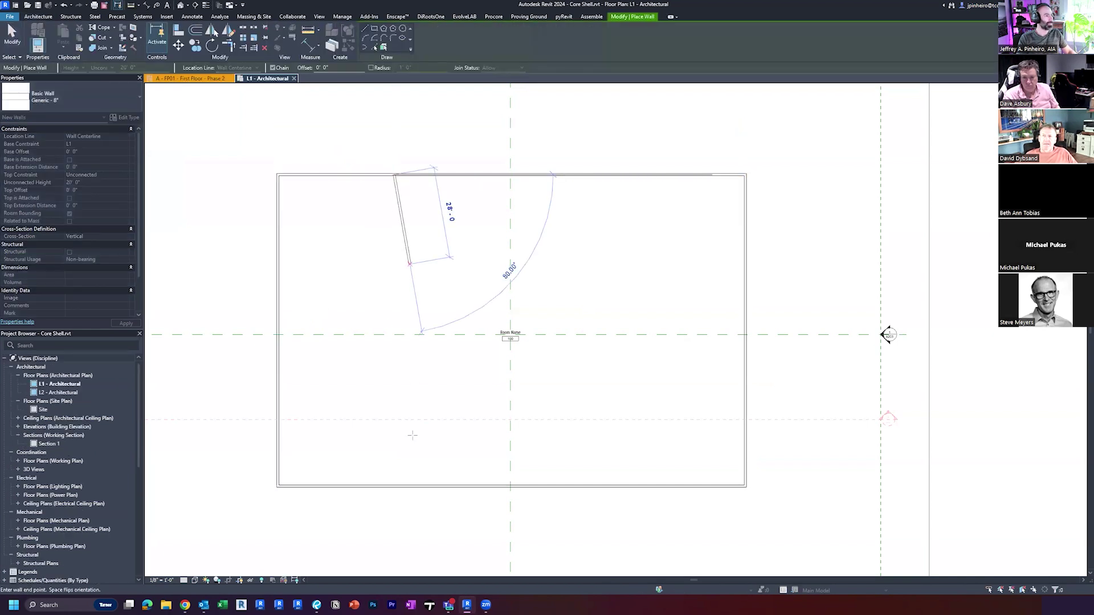
pyautogui.click(394, 485)
pyautogui.press('Escape')
pyautogui.click(278, 393)
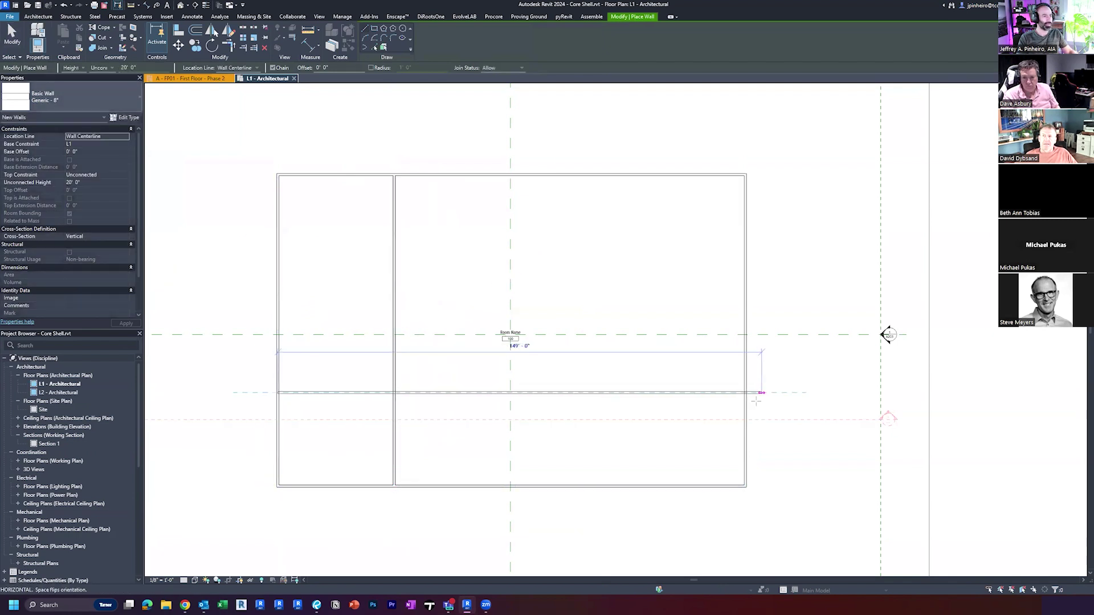
pyautogui.click(745, 393)
pyautogui.press('Escape')
# - Draw a second vertical partition about 54 ft from the east wall and a second horizontal one about 30 ft below the north wall
pyautogui.click(570, 485)
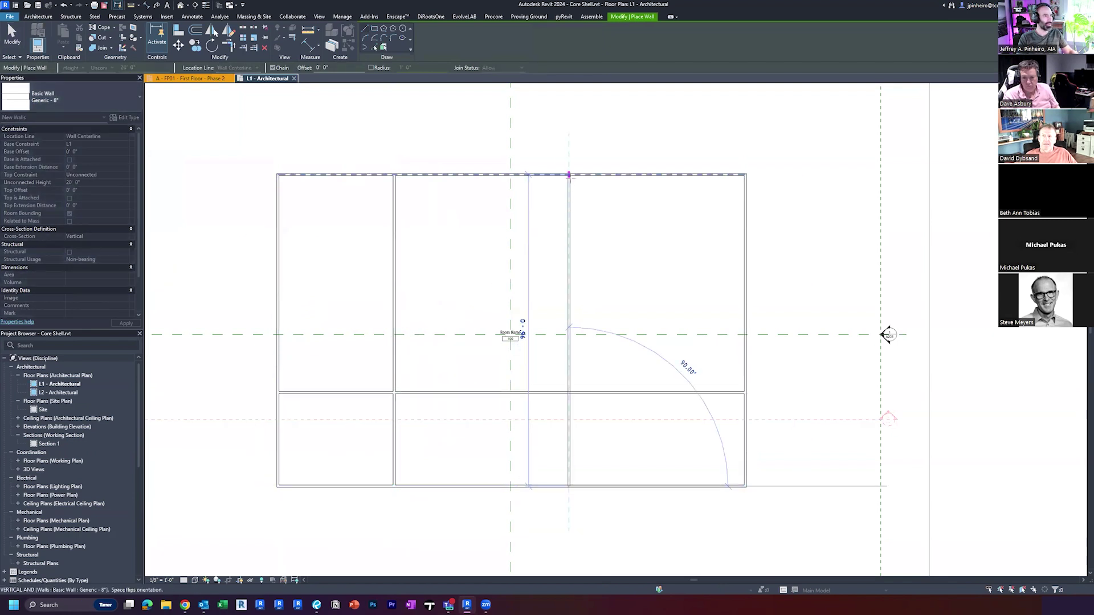
pyautogui.click(570, 175)
pyautogui.press('Escape')
pyautogui.click(746, 275)
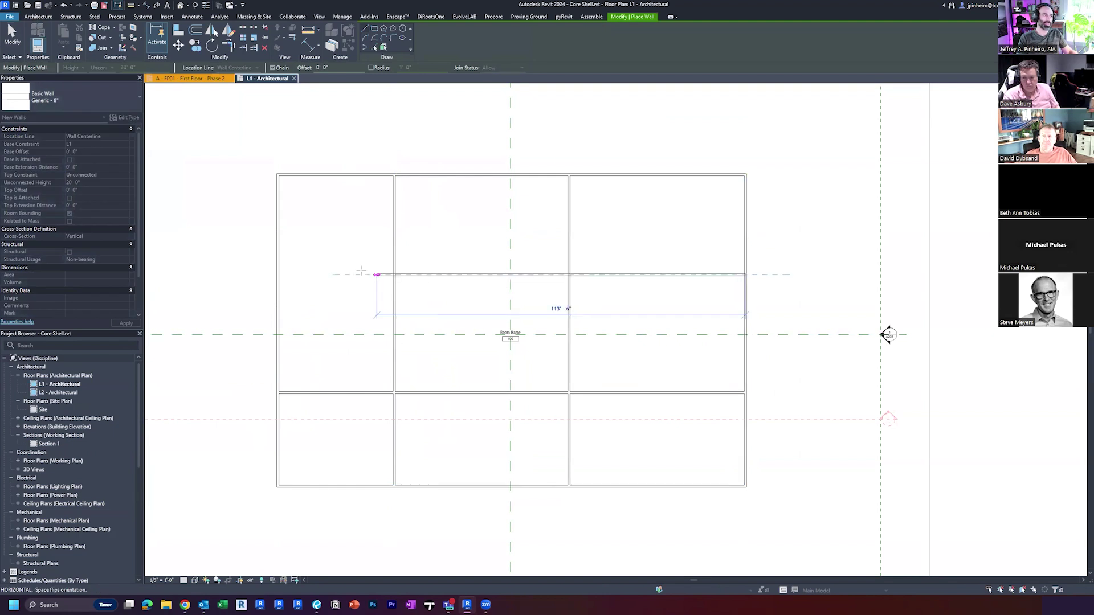
pyautogui.click(279, 275)
pyautogui.press('Escape')
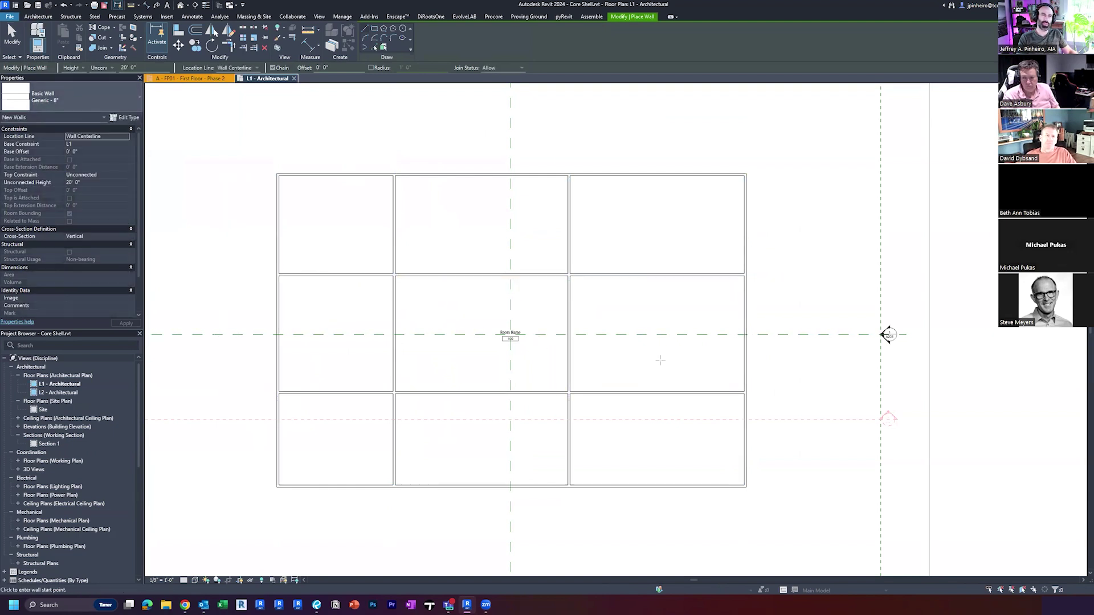
pyautogui.press('Escape')
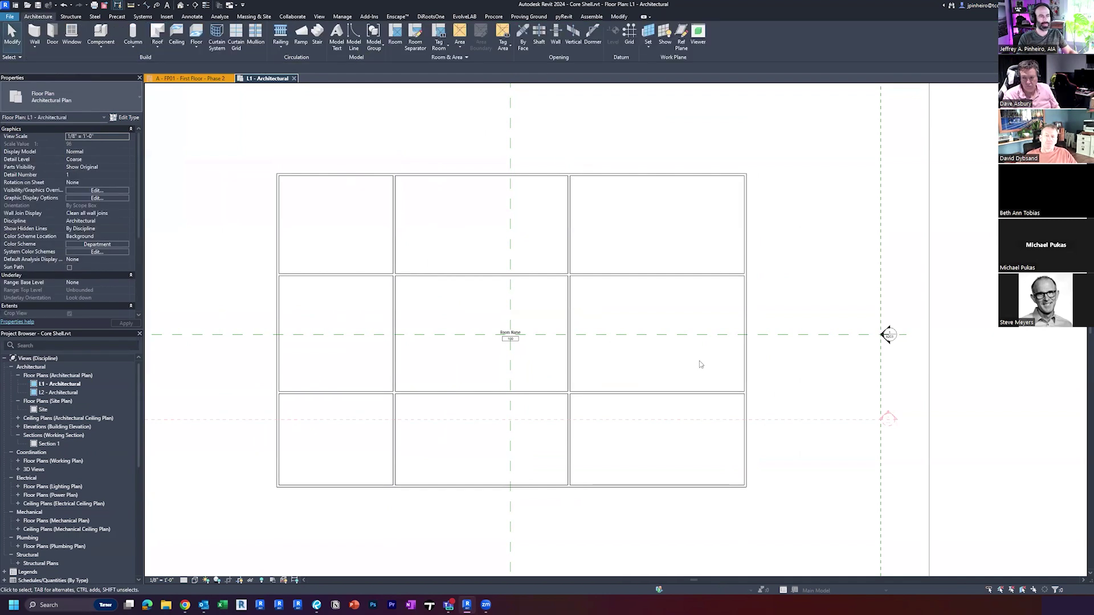
# - Delete the chain of four exterior walls, leaving only the interior partitions
pyautogui.press('Tab')
pyautogui.click(741, 376)
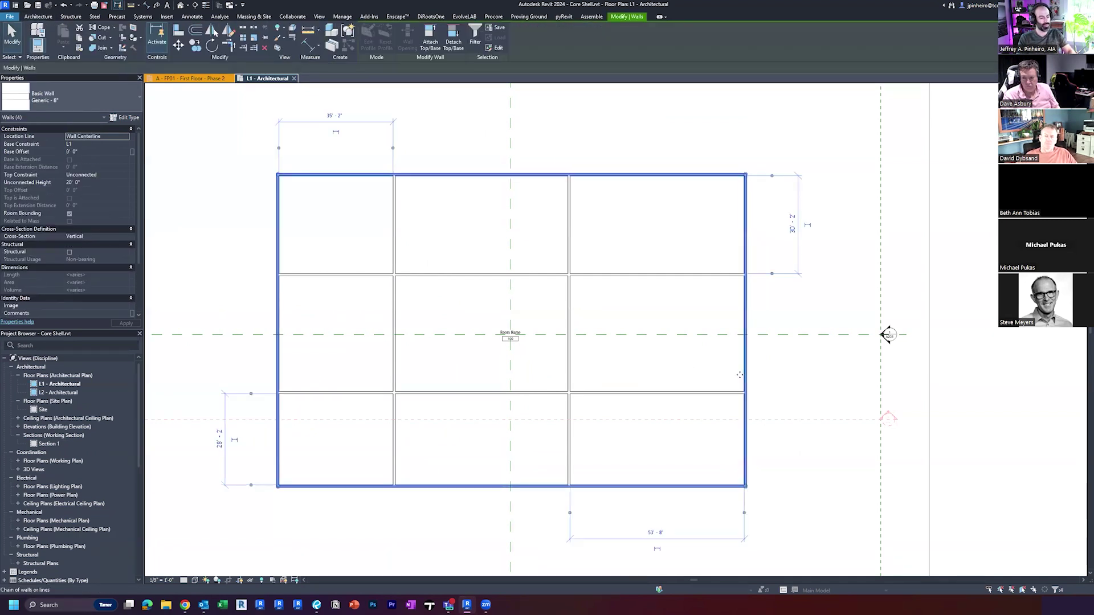
pyautogui.press('Delete')
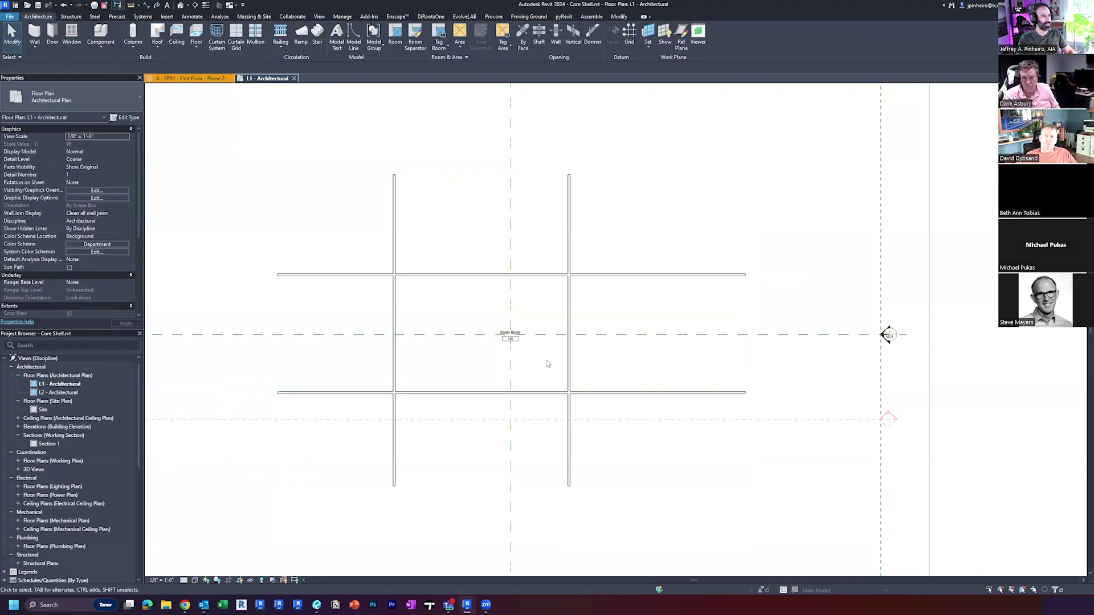
# - Set the number of the room in the central bay to 200
pyautogui.click(547, 364)
pyautogui.scroll(1, 533, 360)
pyautogui.scroll(2, 527, 355)
pyautogui.click(499, 315)
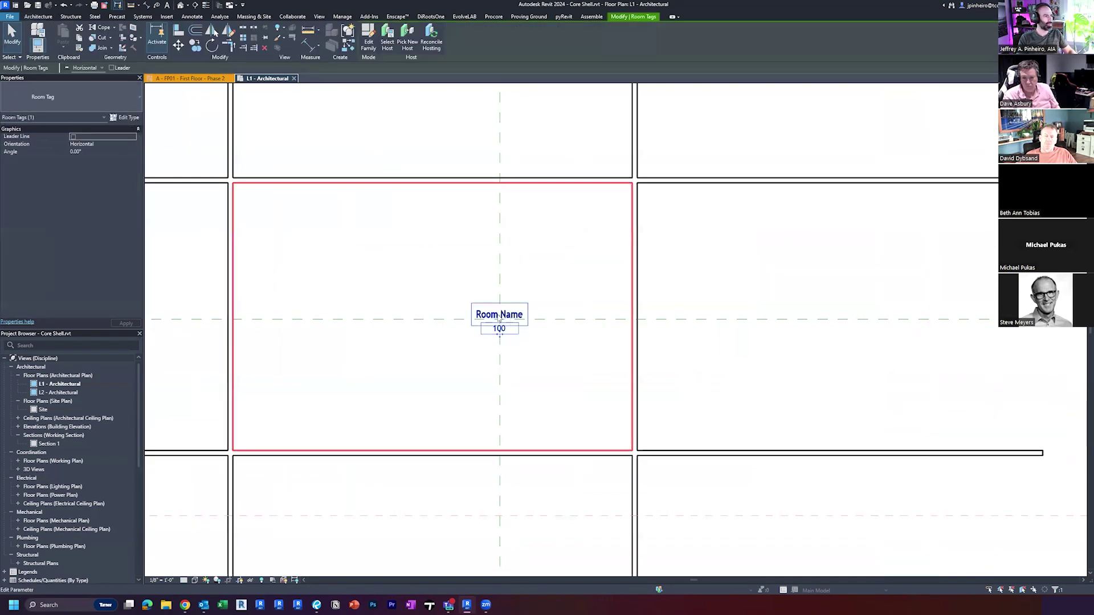
pyautogui.click(499, 329)
pyautogui.write('200')
pyautogui.click(547, 328)
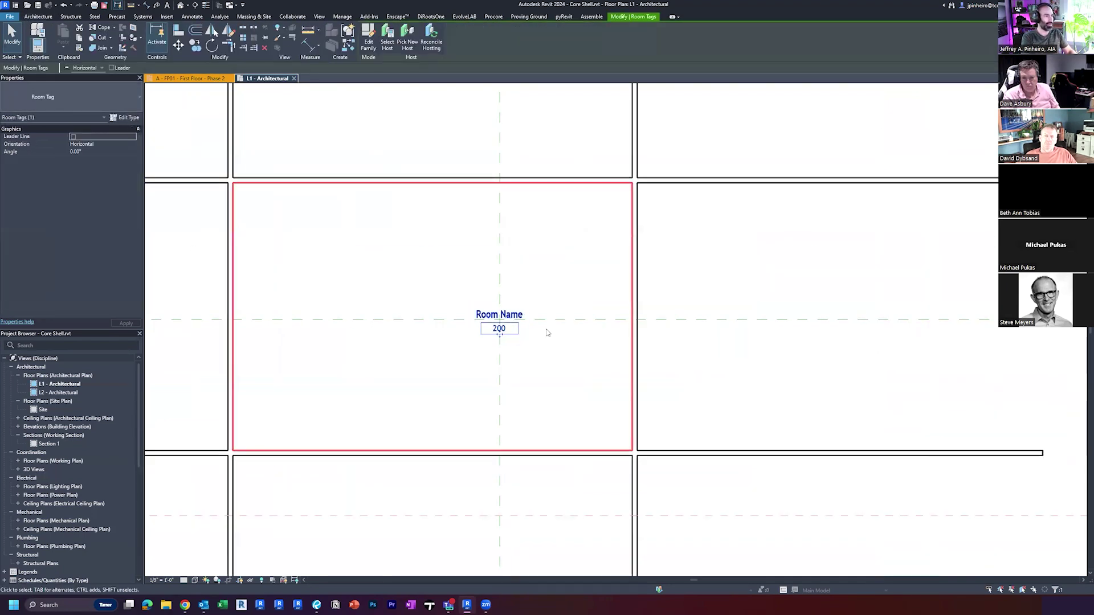
# - Copy the eastern vertical partition about 30 ft farther east
pyautogui.scroll(-4, 556, 342)
pyautogui.click(603, 412)
pyautogui.press('o')
pyautogui.click(603, 412)
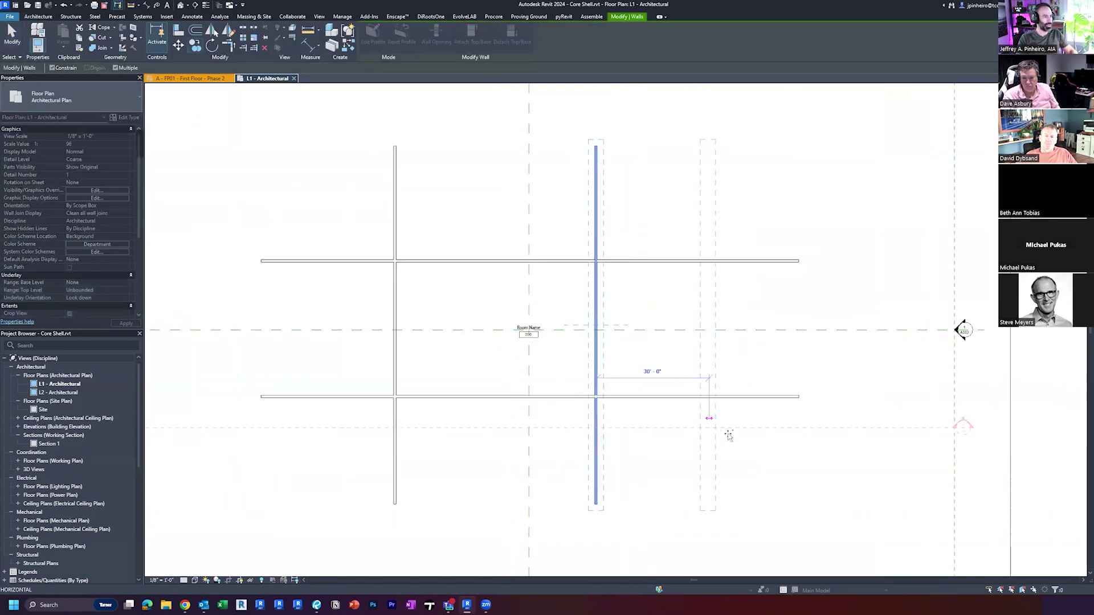
pyautogui.click(707, 427)
# - Place a tagged room in the middle-row bay between the two eastern vertical partitions
pyautogui.press('r')
pyautogui.press('m')
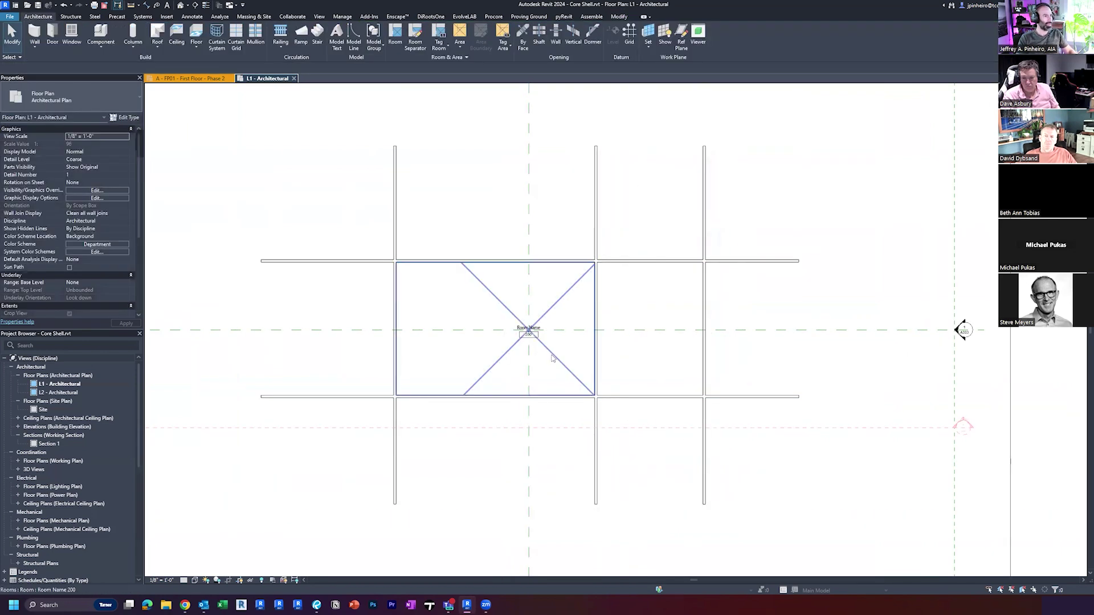
pyautogui.click(645, 360)
pyautogui.press('Escape')
pyautogui.press('Escape')
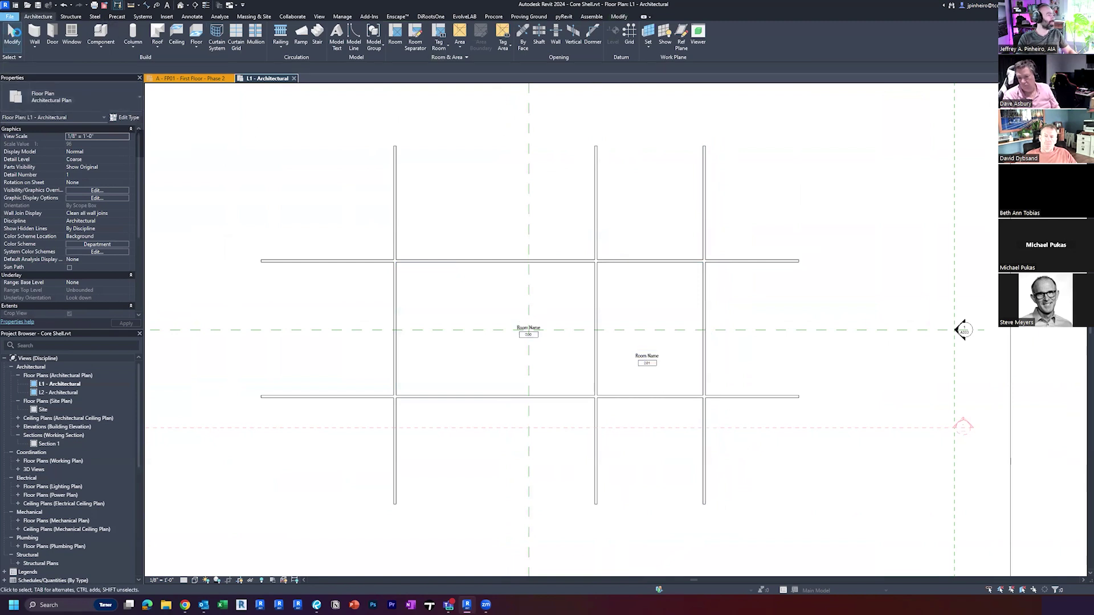
# - Save the partition model as a separate project file named Fitout on the Desktop
pyautogui.click(10, 16)
pyautogui.moveTo(31, 117)
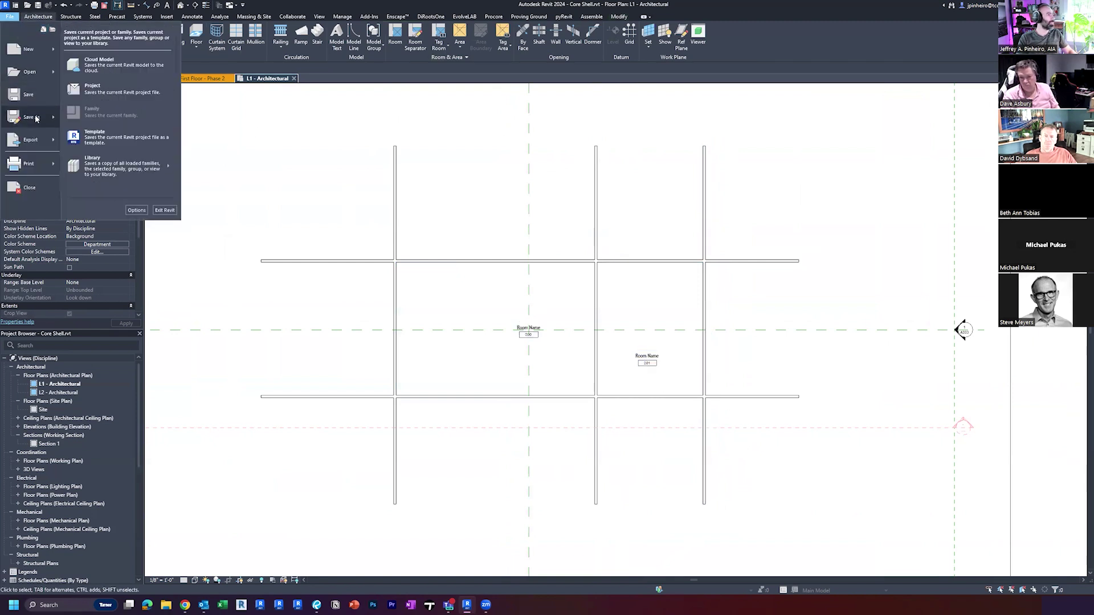
pyautogui.click(118, 85)
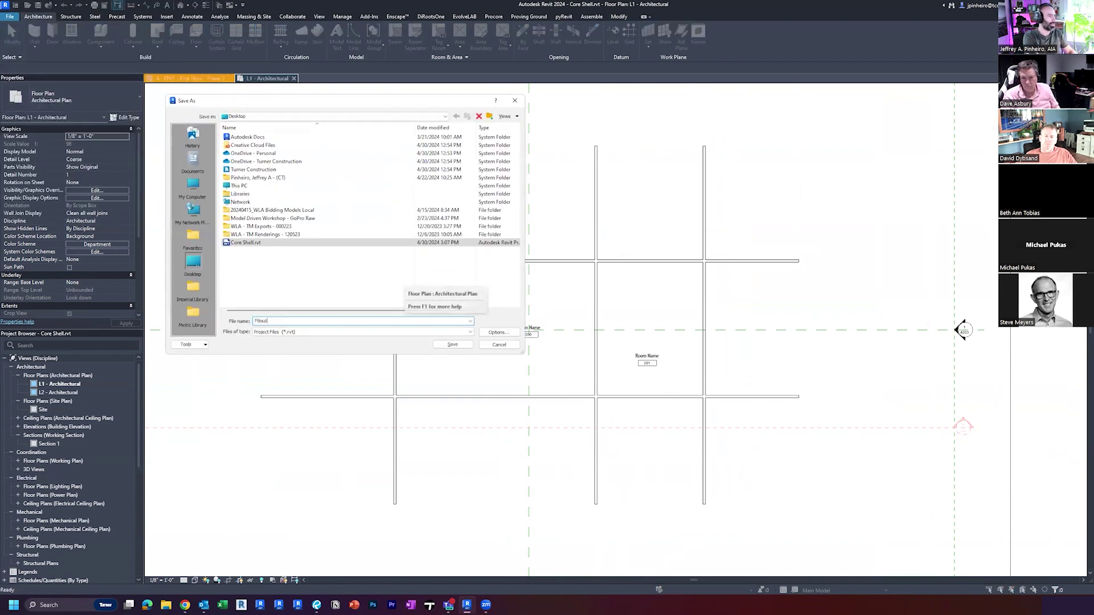
pyautogui.press('Return')
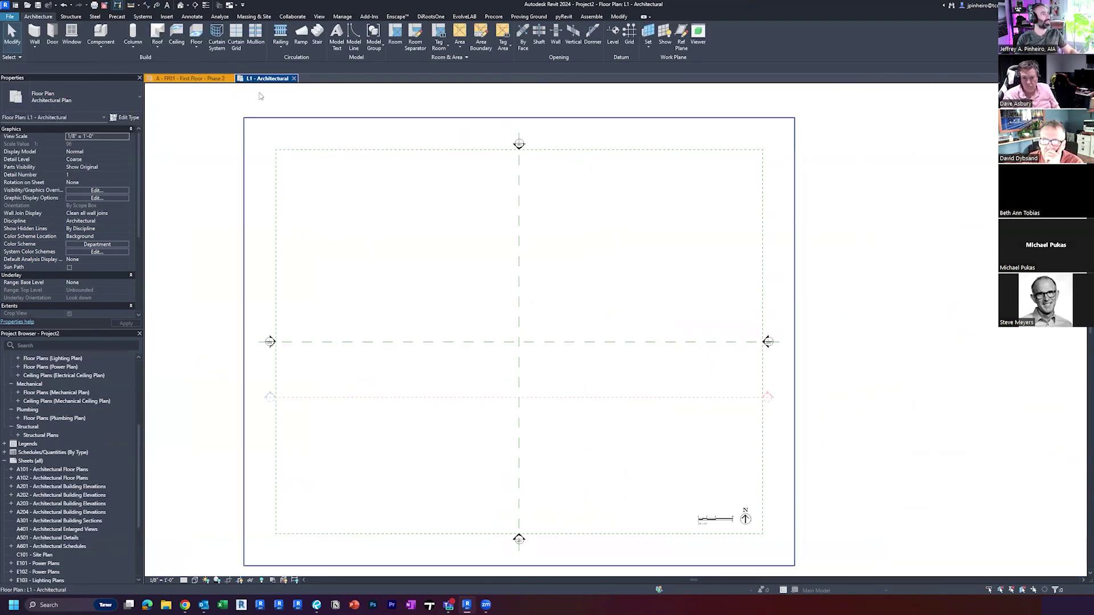
# - Link Core Shell.rvt into Project2 with Auto - Internal Origin to Internal Origin positioning
pyautogui.click(167, 16)
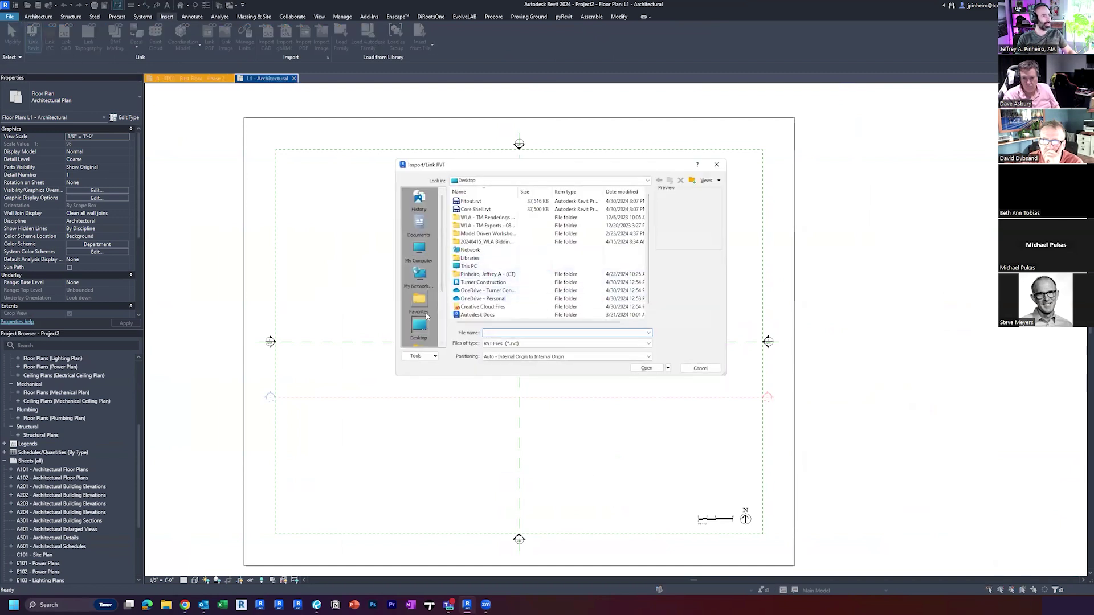
pyautogui.click(475, 209)
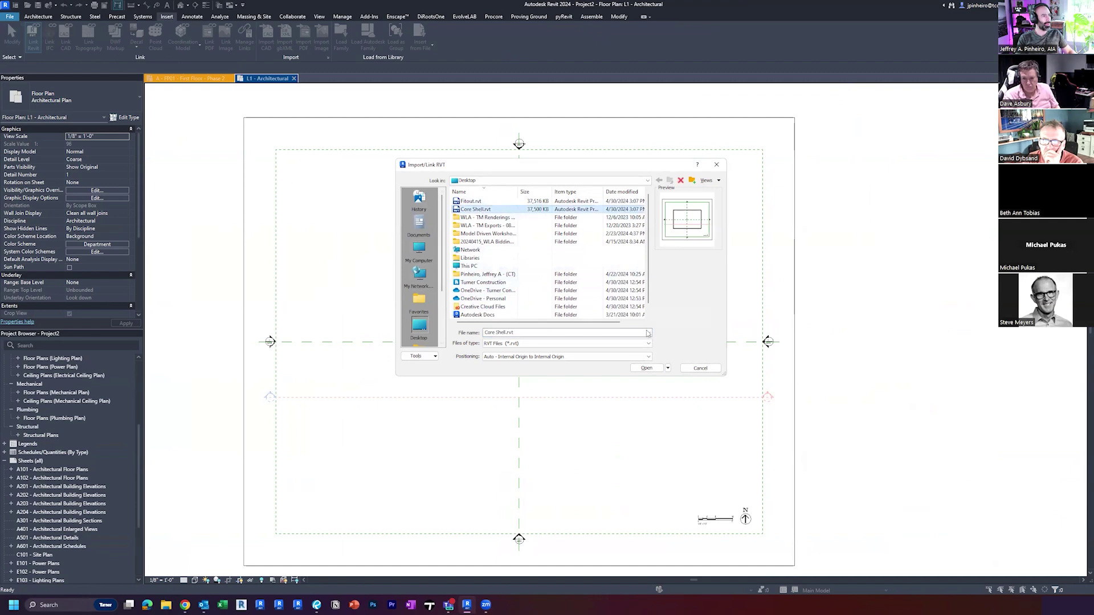
pyautogui.click(643, 368)
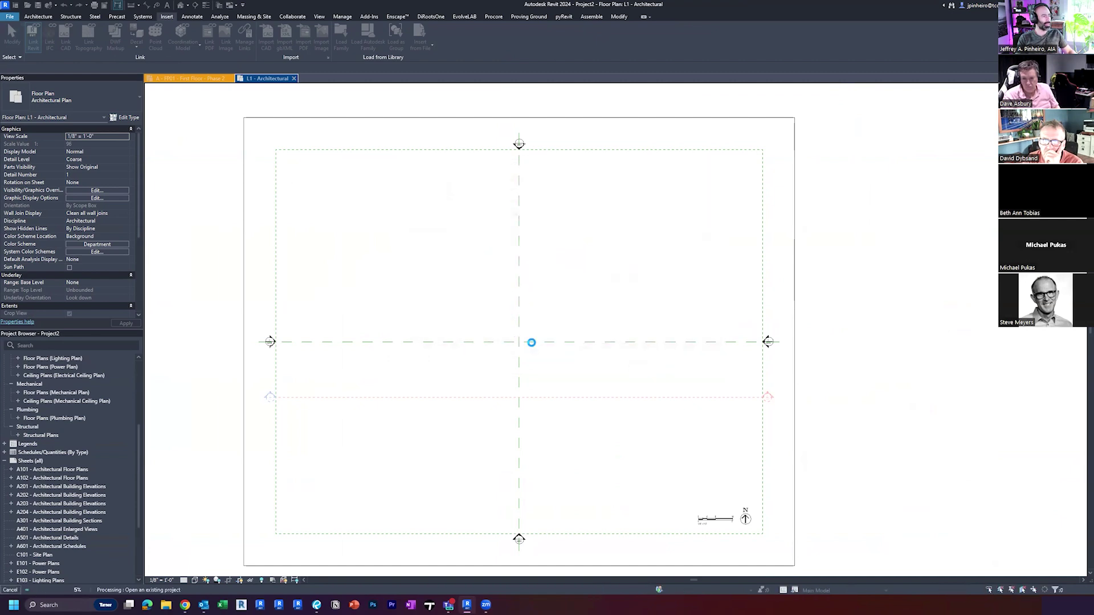
pyautogui.scroll(-2, 608, 354)
pyautogui.scroll(4, 552, 347)
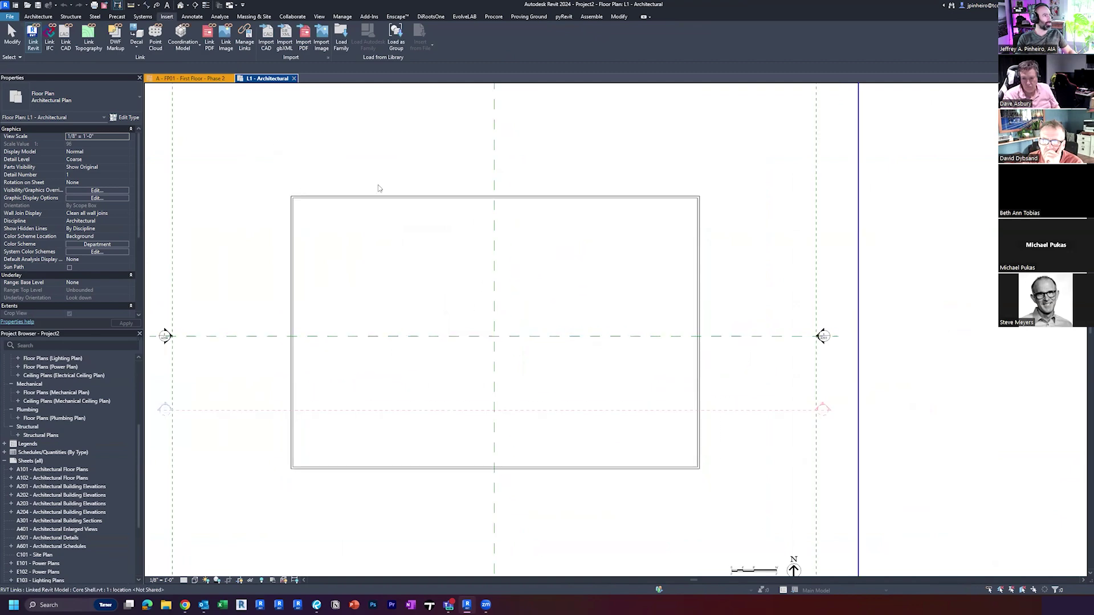
# - Link Fitout.rvt into Project2 as well, using Auto - Internal Origin to Internal Origin positioning
pyautogui.click(34, 46)
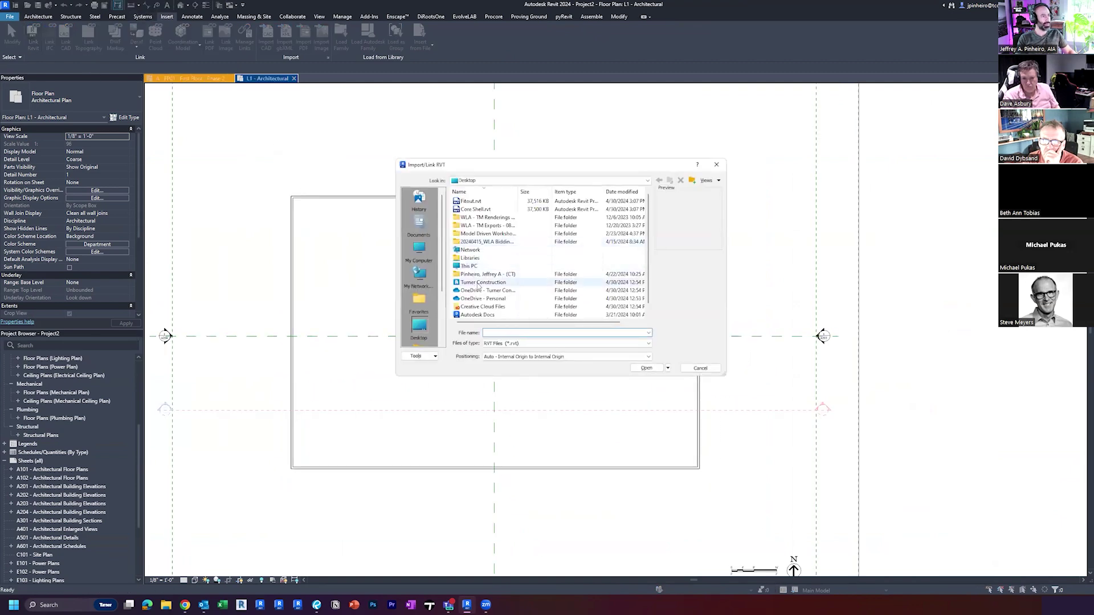
pyautogui.click(482, 209)
pyautogui.click(482, 203)
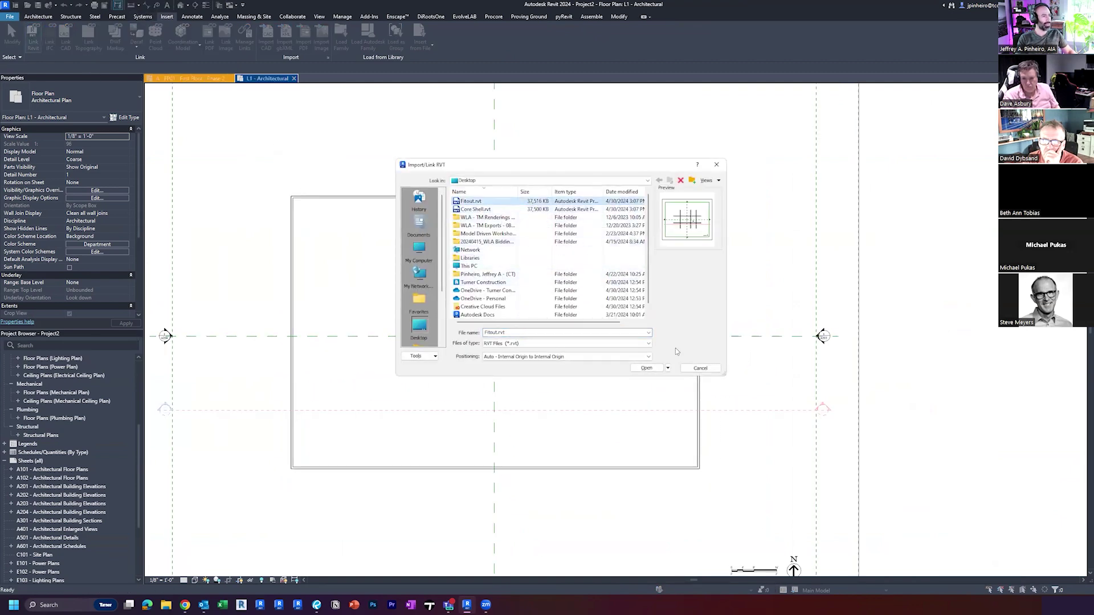
pyautogui.click(646, 368)
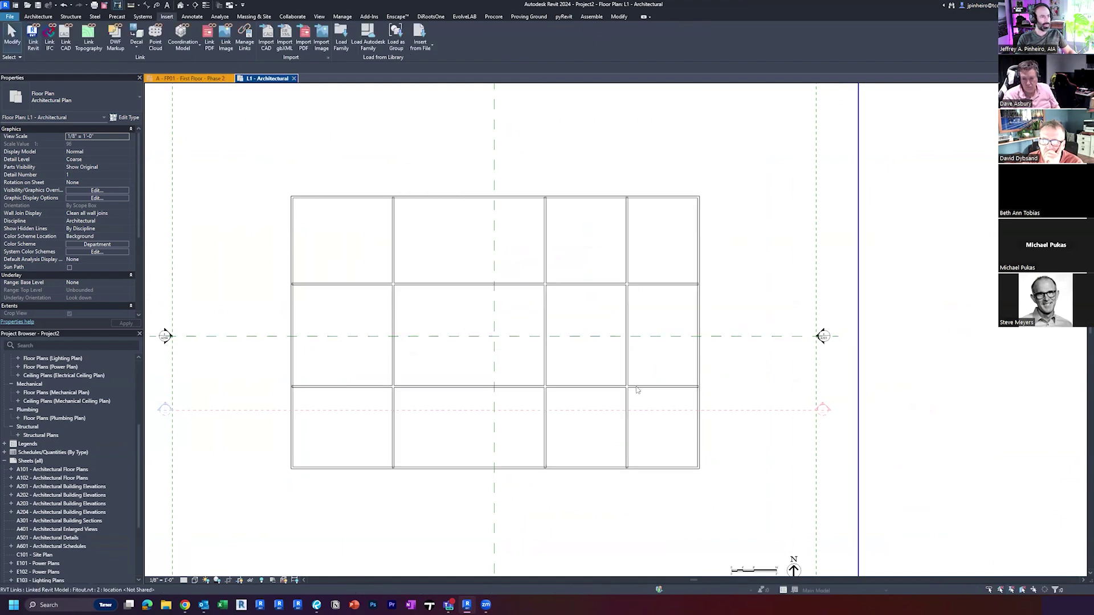
# - Select the Core Shell and Fitout links in turn and compare the walls and room extents each one contains
pyautogui.click(606, 365)
pyautogui.press('Escape')
pyautogui.moveTo(664, 447); pyautogui.dragTo(710, 443, button='middle')
pyautogui.click(711, 465)
pyautogui.scroll(3, 711, 465)
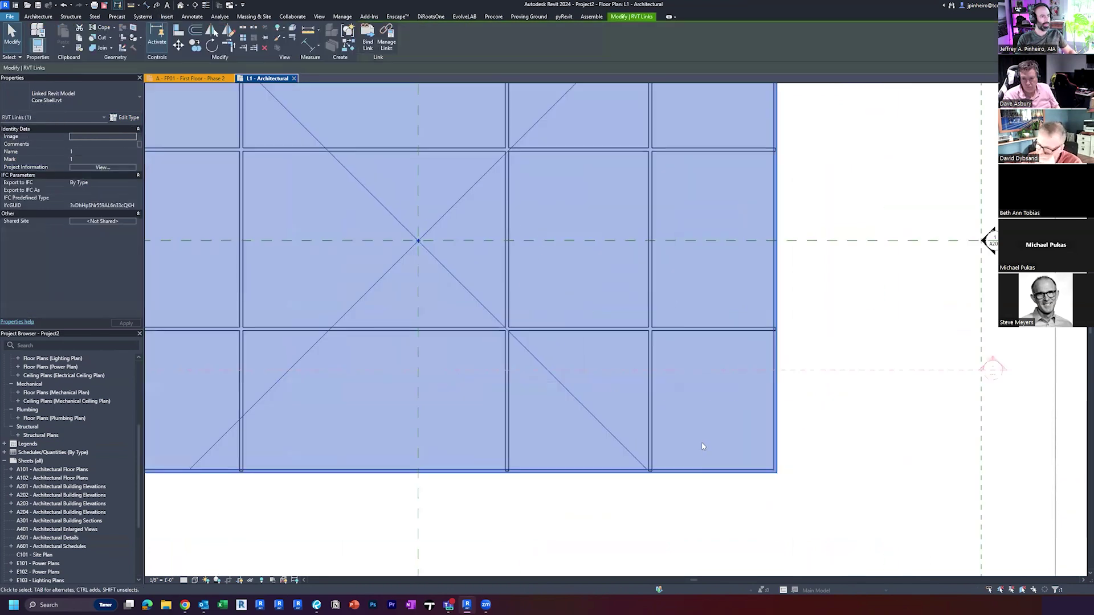
pyautogui.press('Escape')
pyautogui.scroll(-3, 745, 411)
pyautogui.click(746, 400)
pyautogui.scroll(2, 747, 401)
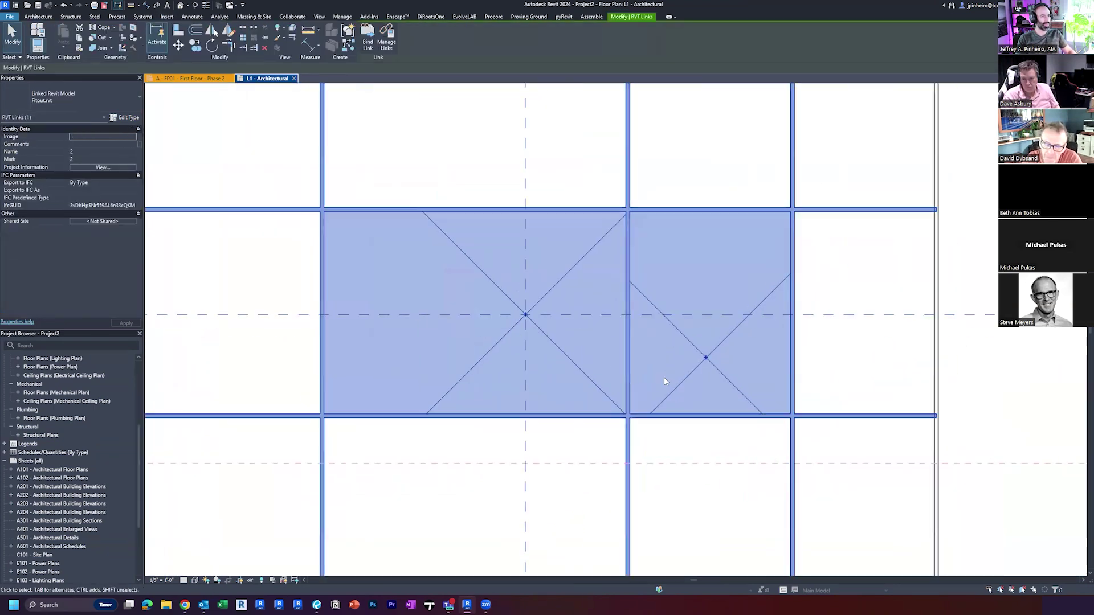
pyautogui.scroll(-3, 706, 360)
pyautogui.scroll(1, 710, 392)
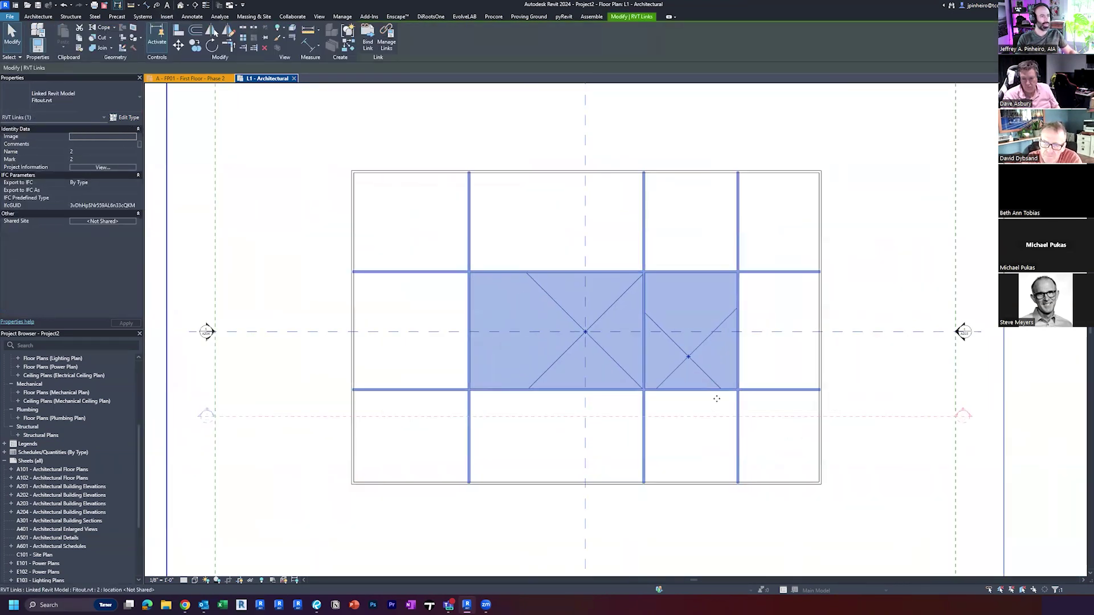
pyautogui.click(776, 480)
pyautogui.scroll(1, 777, 481)
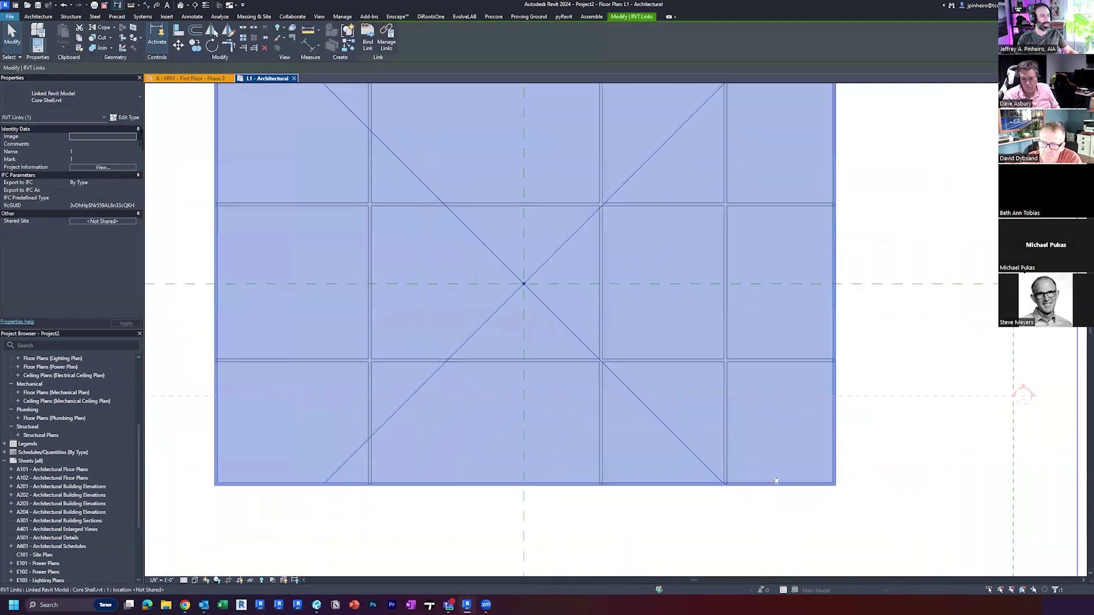
pyautogui.press('Escape')
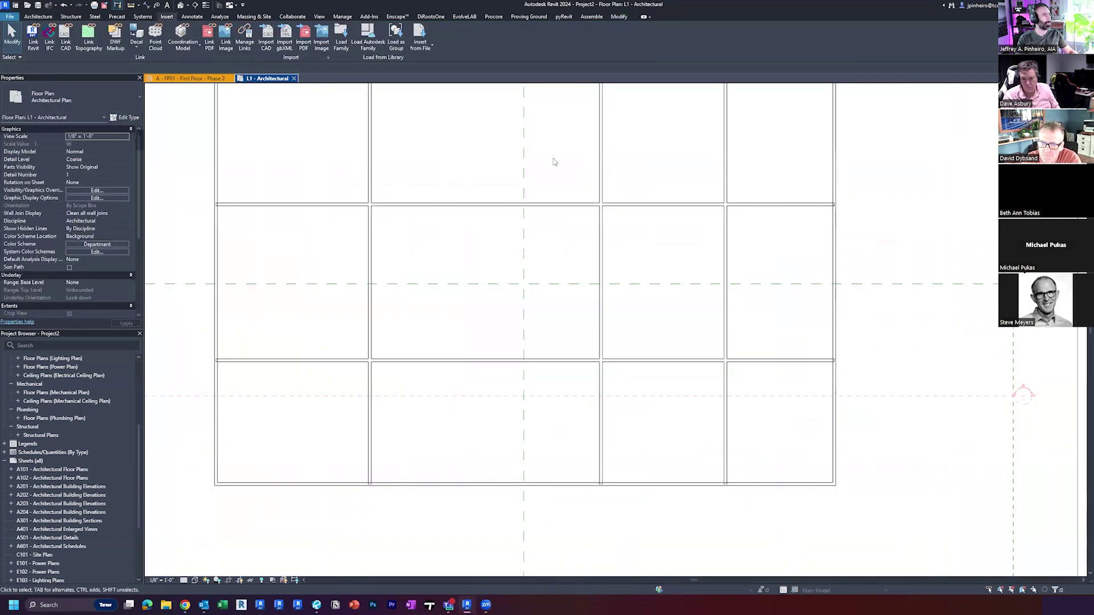
# - Tag the linked Core Shell room in the space below the middle row of partitions, and undo that tag
pyautogui.click(38, 17)
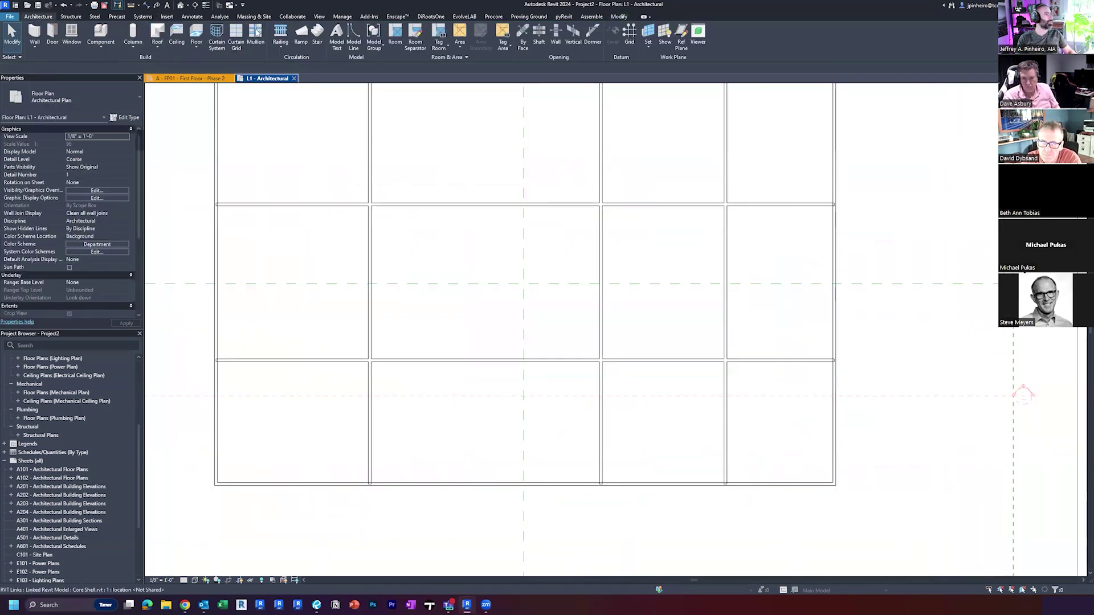
pyautogui.click(439, 35)
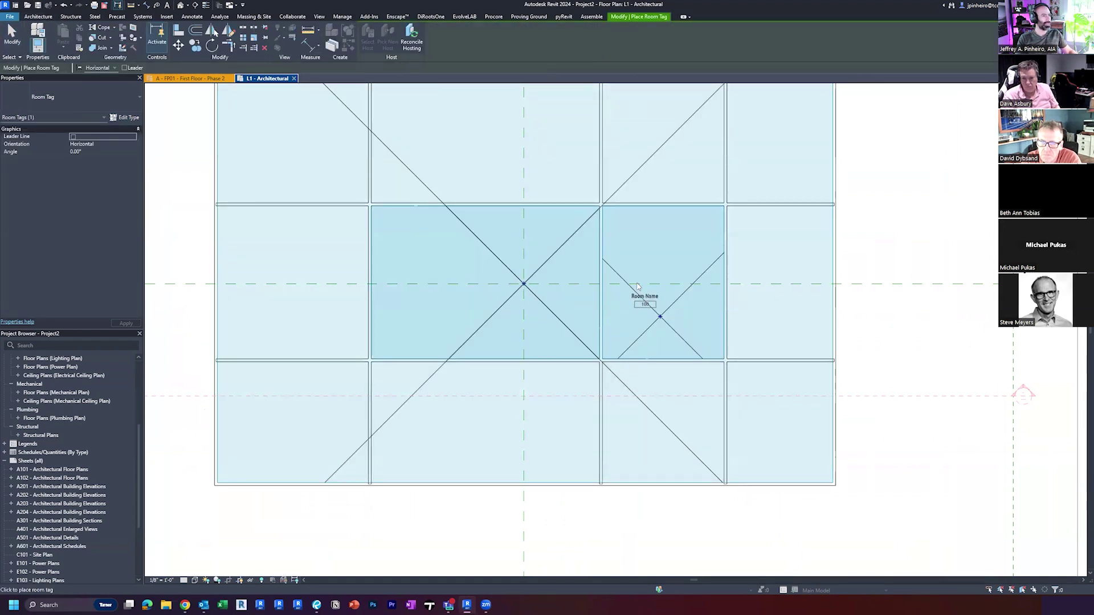
pyautogui.click(465, 238)
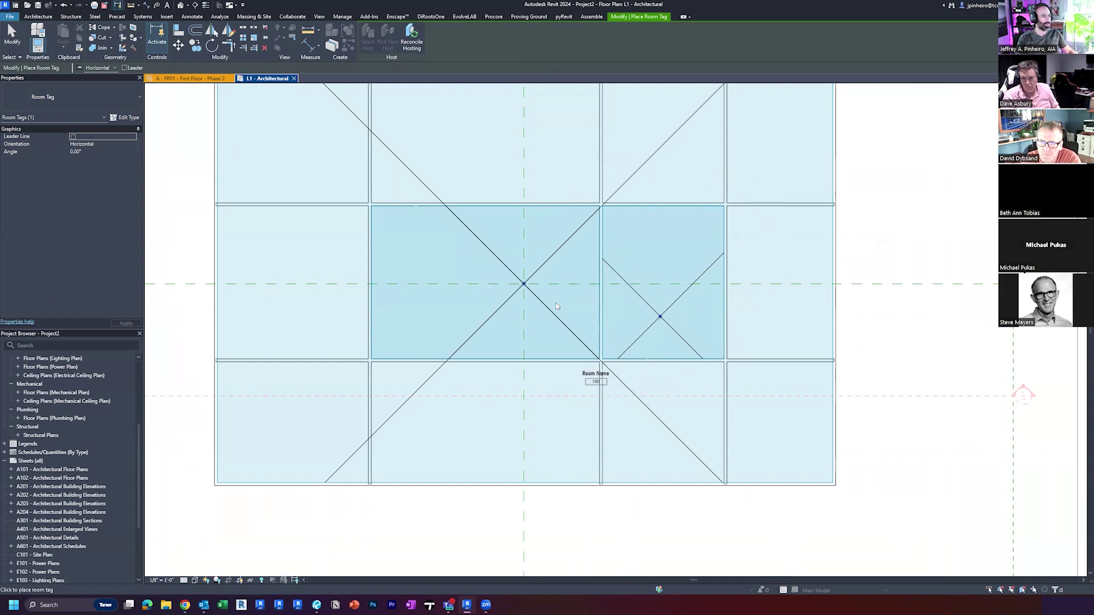
pyautogui.scroll(4, 544, 295)
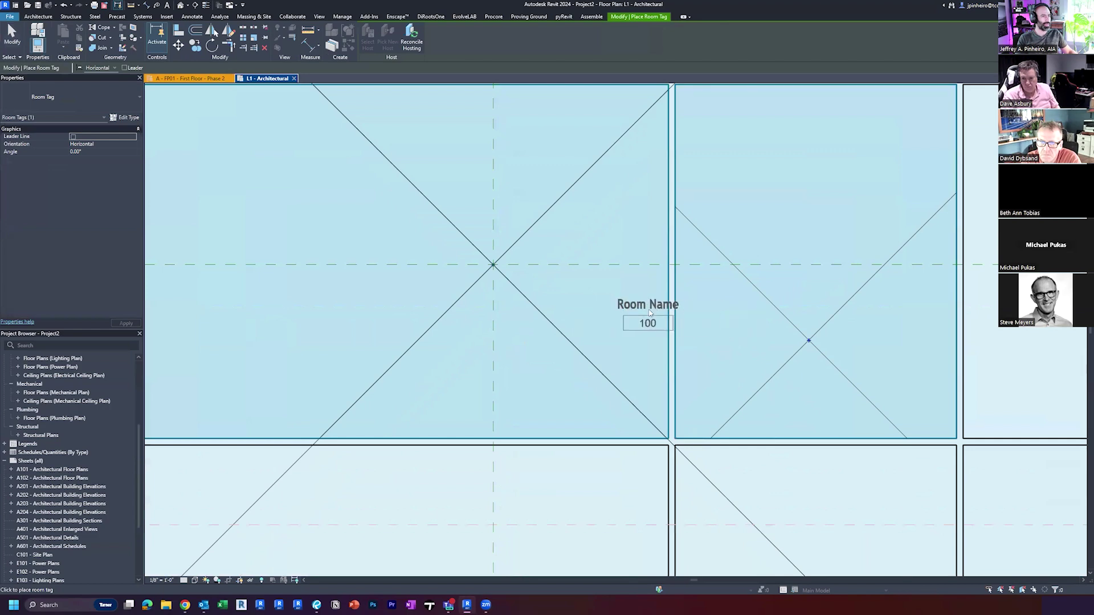
pyautogui.scroll(-1, 552, 365)
pyautogui.click(572, 472)
pyautogui.press('Escape')
pyautogui.press('Escape')
pyautogui.scroll(-2, 667, 411)
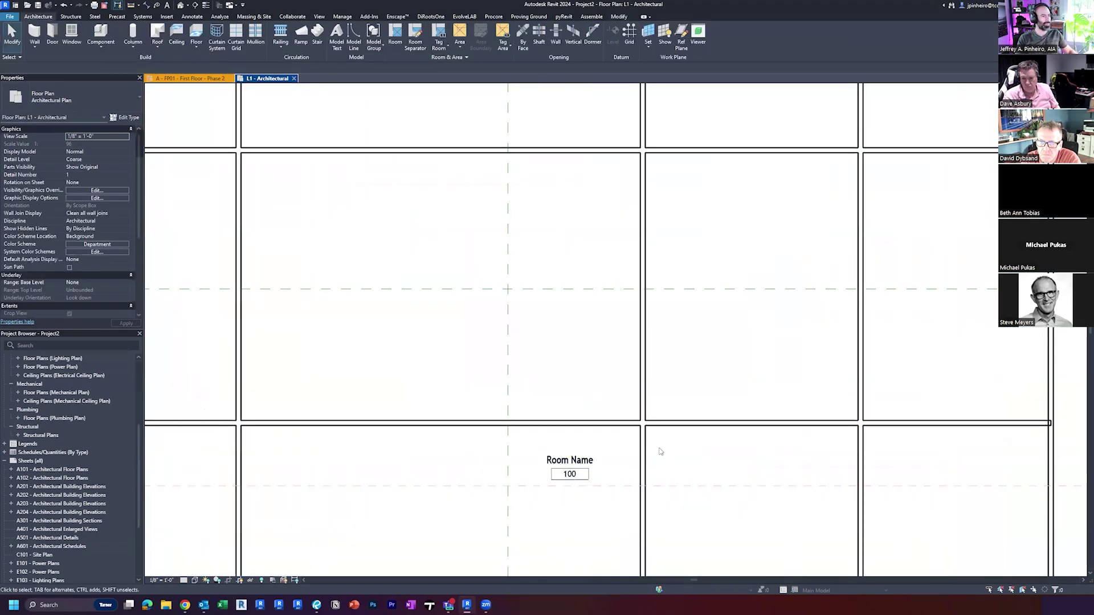
pyautogui.hotkey('ctrl', 'z')
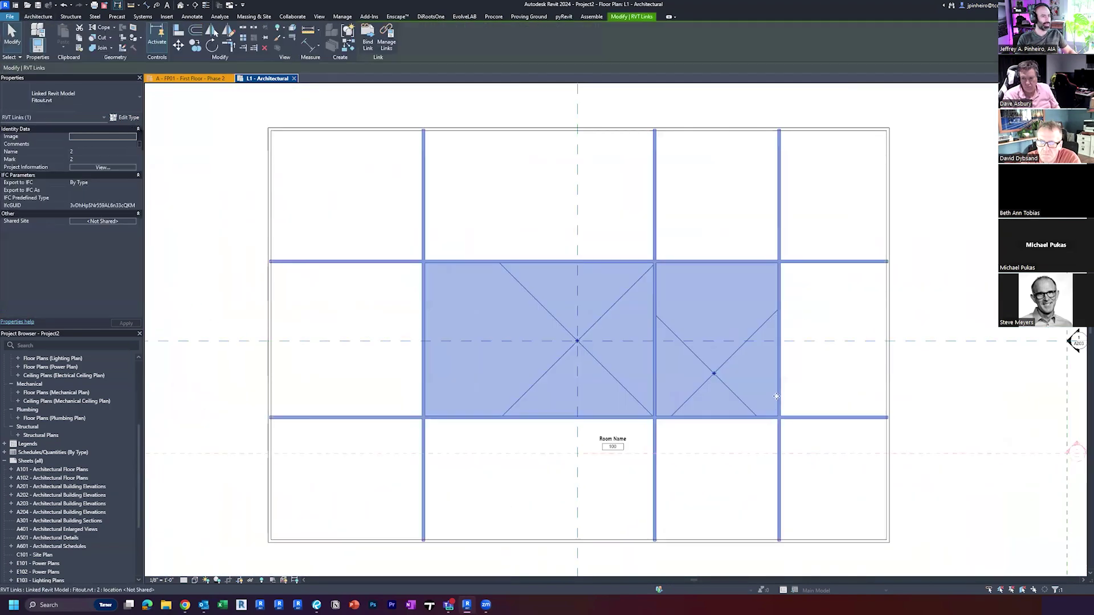
pyautogui.scroll(-2, 453, 460)
# - Unload the Core Shell.rvt link so that only the Fitout link stays loaded in the plan
pyautogui.click(167, 16)
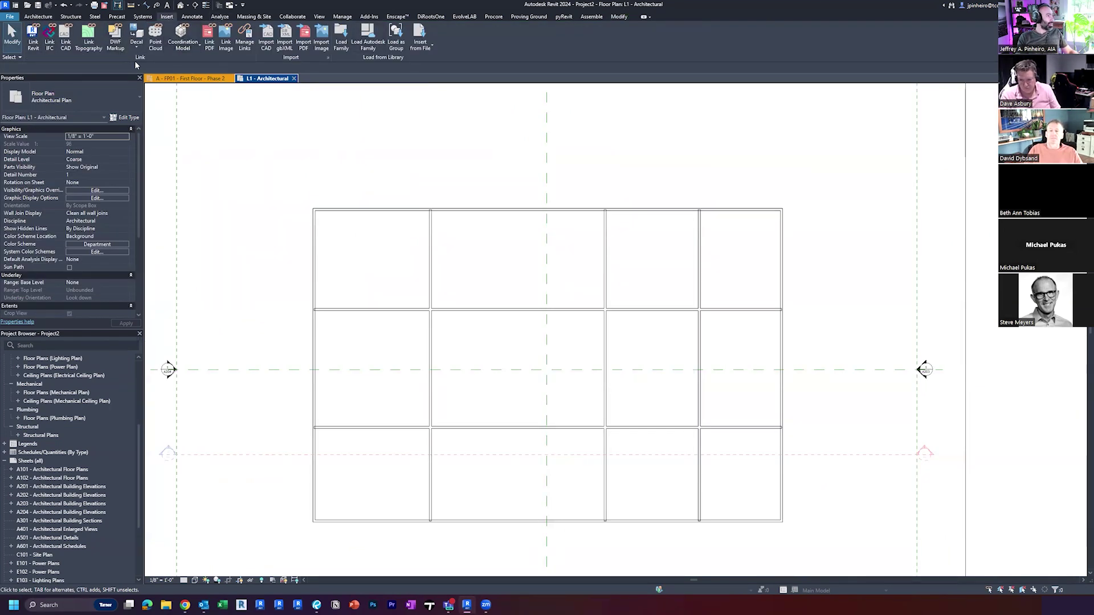
pyautogui.click(245, 35)
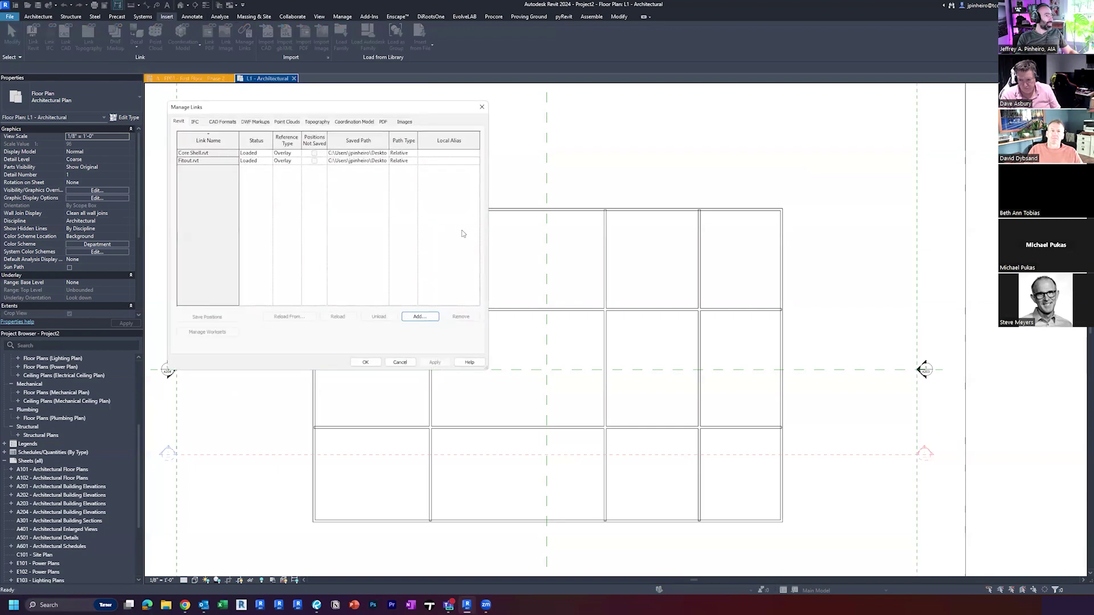
pyautogui.click(199, 153)
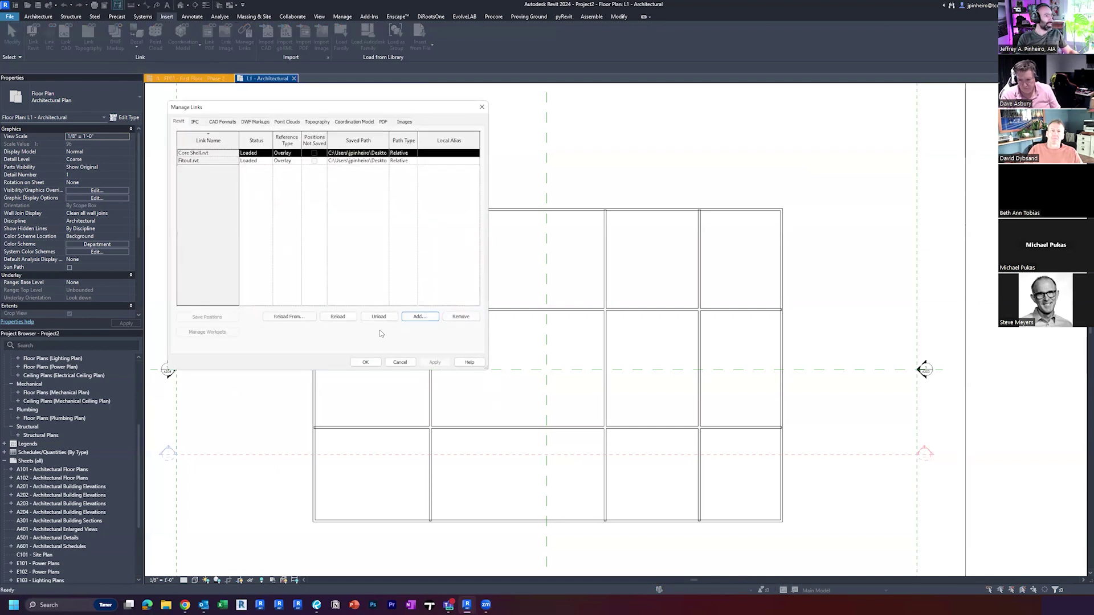
pyautogui.click(379, 318)
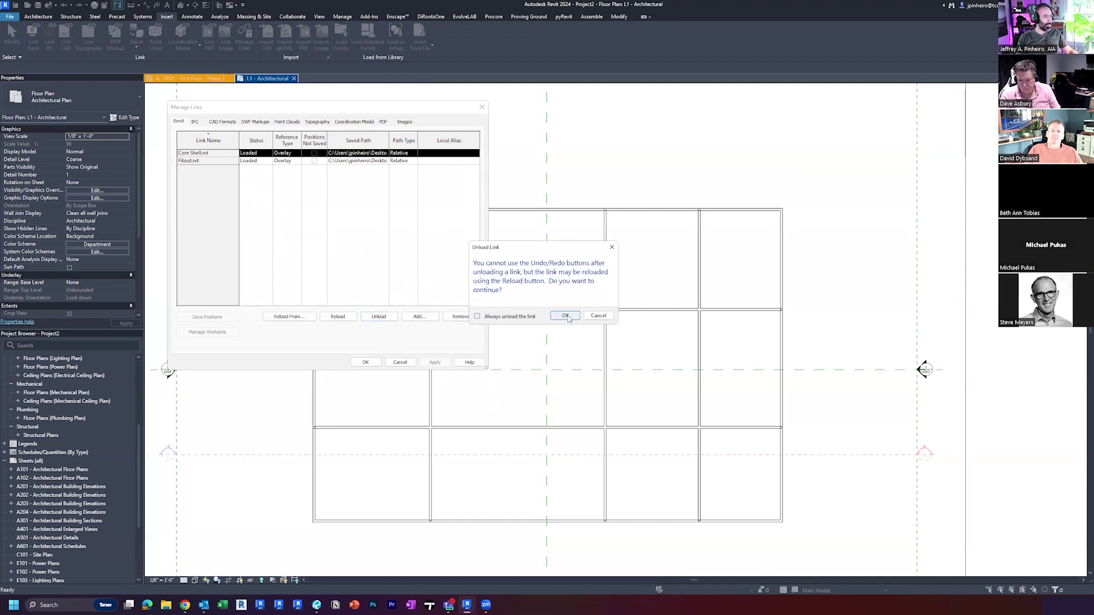
pyautogui.click(566, 316)
pyautogui.click(365, 362)
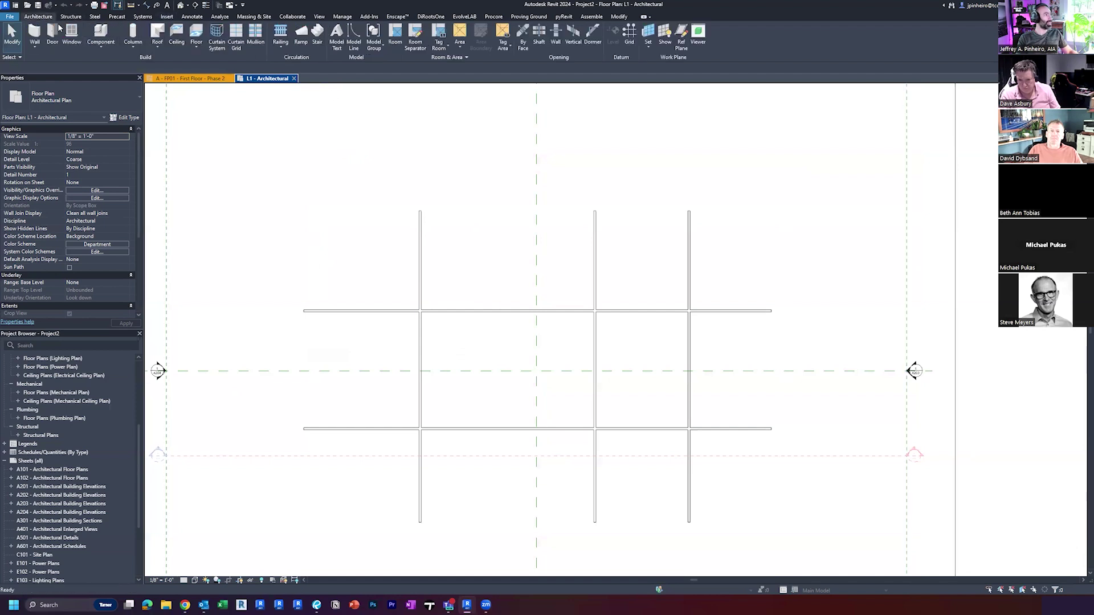
# - Tag the two linked Fitout rooms in the middle row of the partition grid
pyautogui.click(441, 48)
pyautogui.scroll(4, 516, 350)
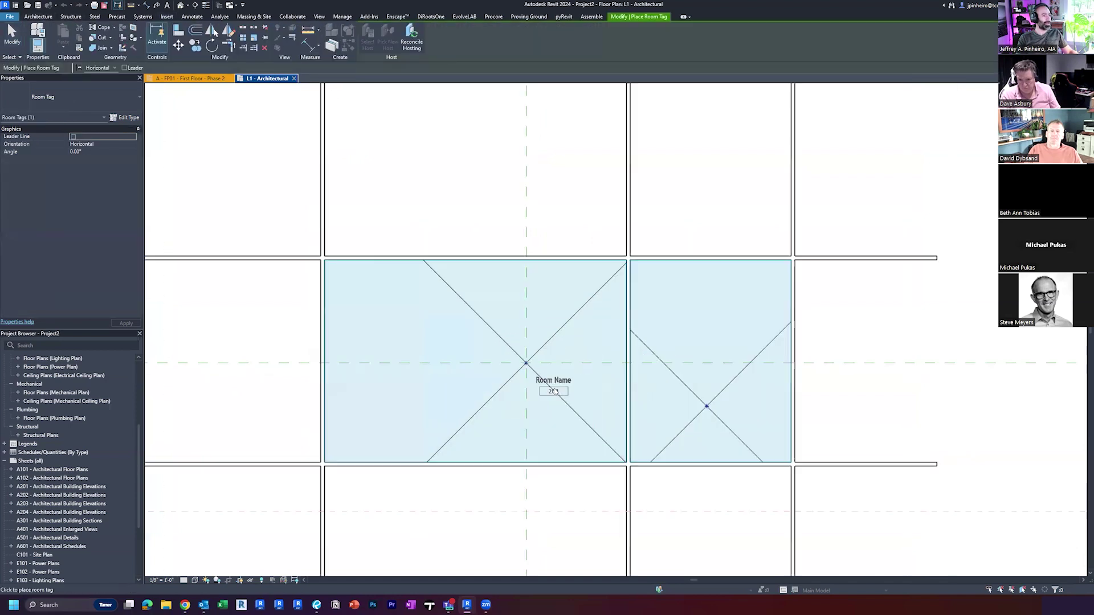
pyautogui.click(528, 373)
pyautogui.click(759, 384)
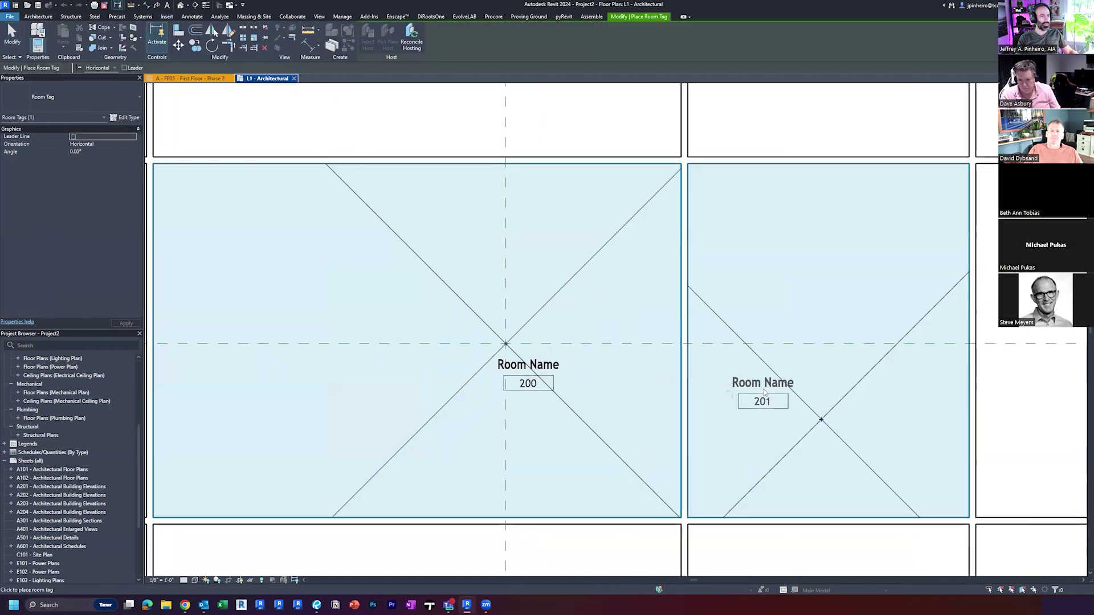
pyautogui.scroll(-4, 758, 384)
pyautogui.press('Escape')
pyautogui.press('Escape')
pyautogui.moveTo(405, 215); pyautogui.dragTo(302, 193, button='middle')
pyautogui.scroll(4, 684, 386)
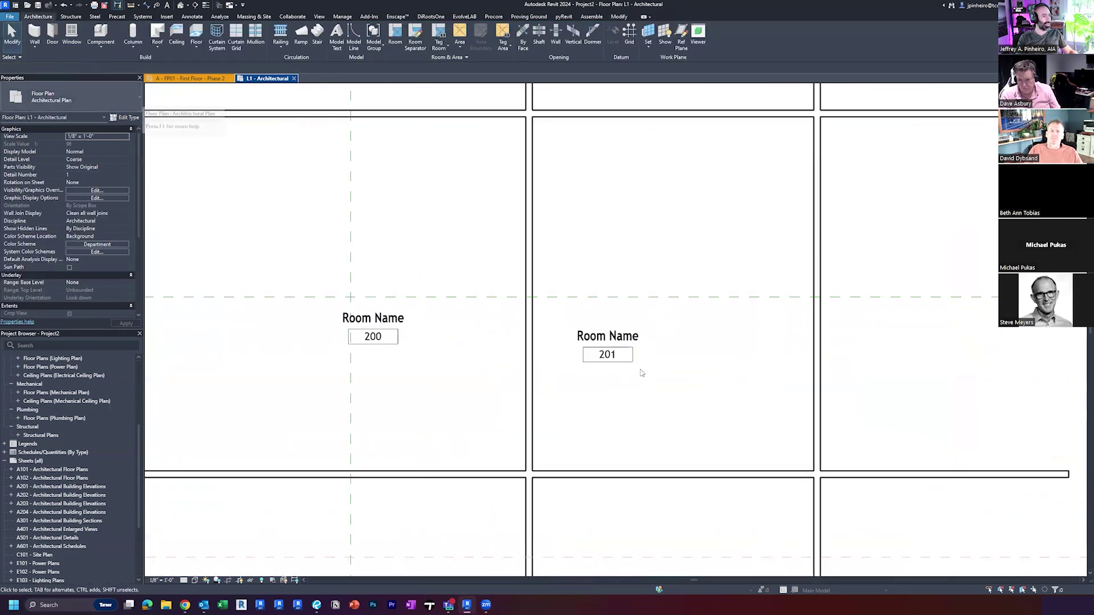
pyautogui.scroll(-2, 641, 378)
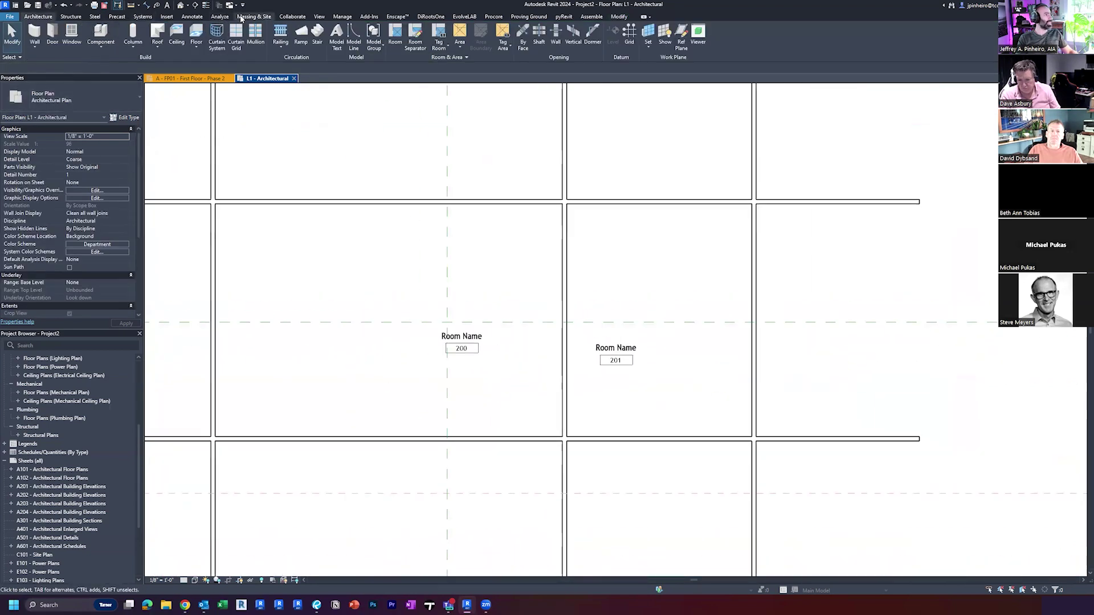
# - Reload the Core Shell.rvt link into the project
pyautogui.click(167, 16)
pyautogui.click(244, 36)
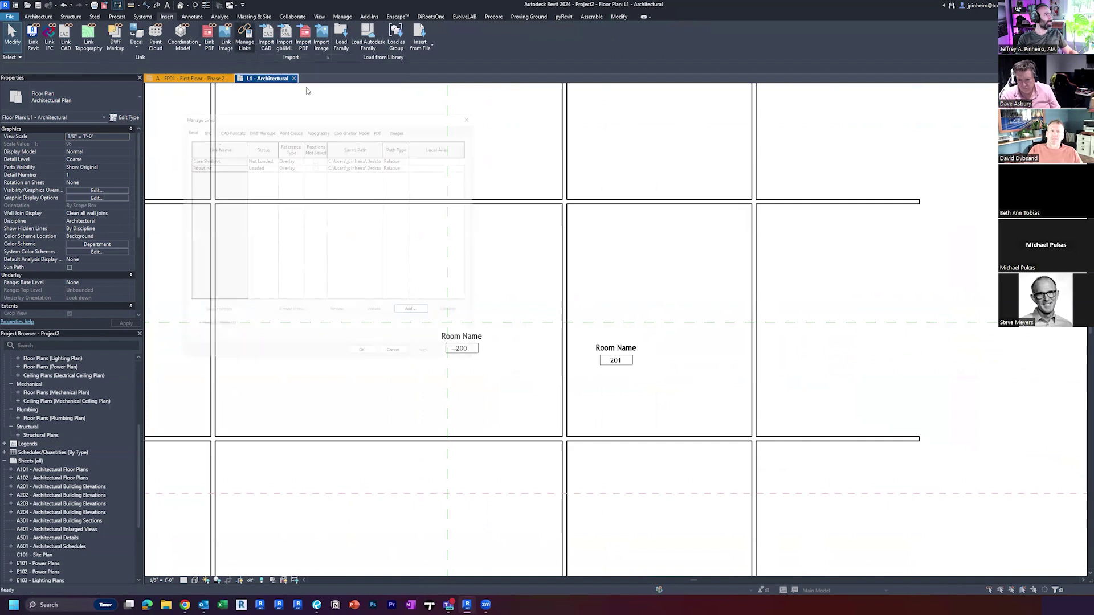
pyautogui.click(206, 153)
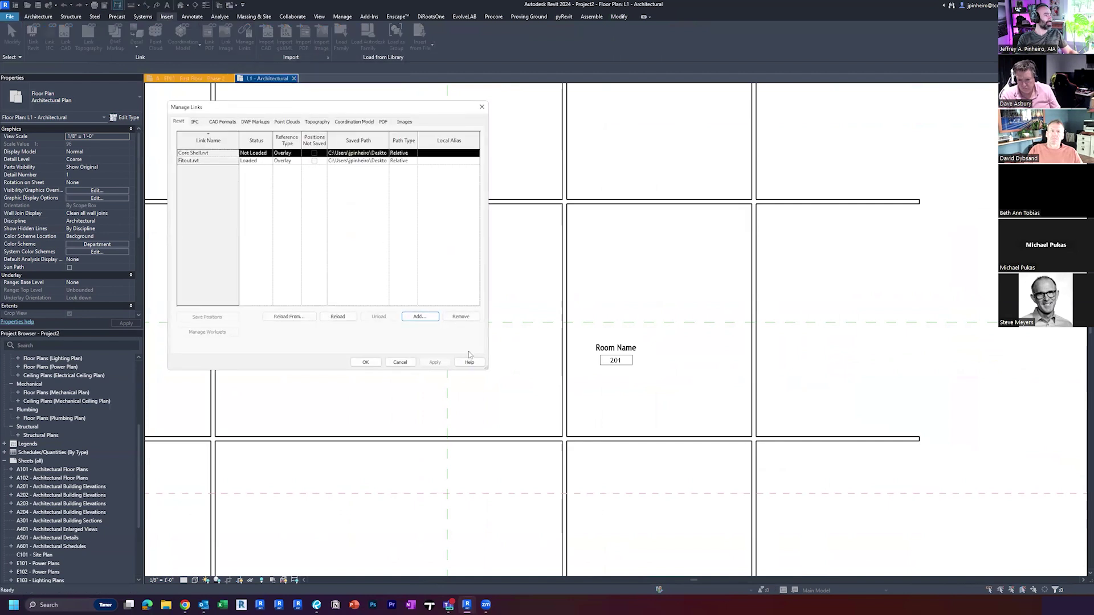
pyautogui.click(351, 319)
pyautogui.click(367, 362)
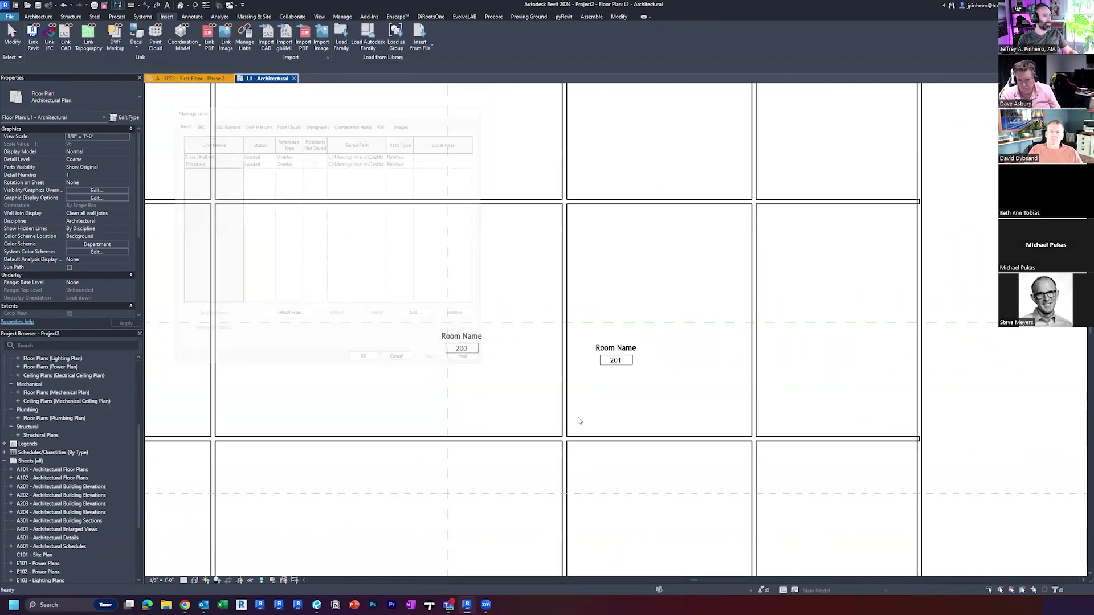
# - Examine how the Core Shell and Fitout rooms overlap around the existing tags using the Room Tag command, without placing a tag
pyautogui.scroll(-3, 577, 420)
pyautogui.press('r')
pyautogui.press('t')
pyautogui.scroll(3, 508, 388)
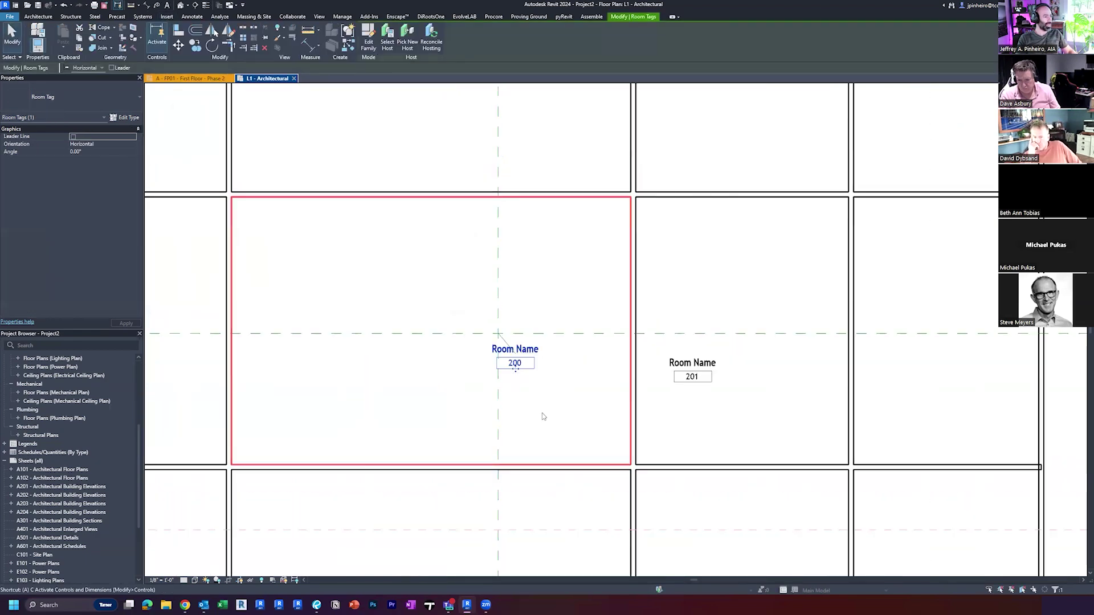
pyautogui.scroll(-1, 517, 371)
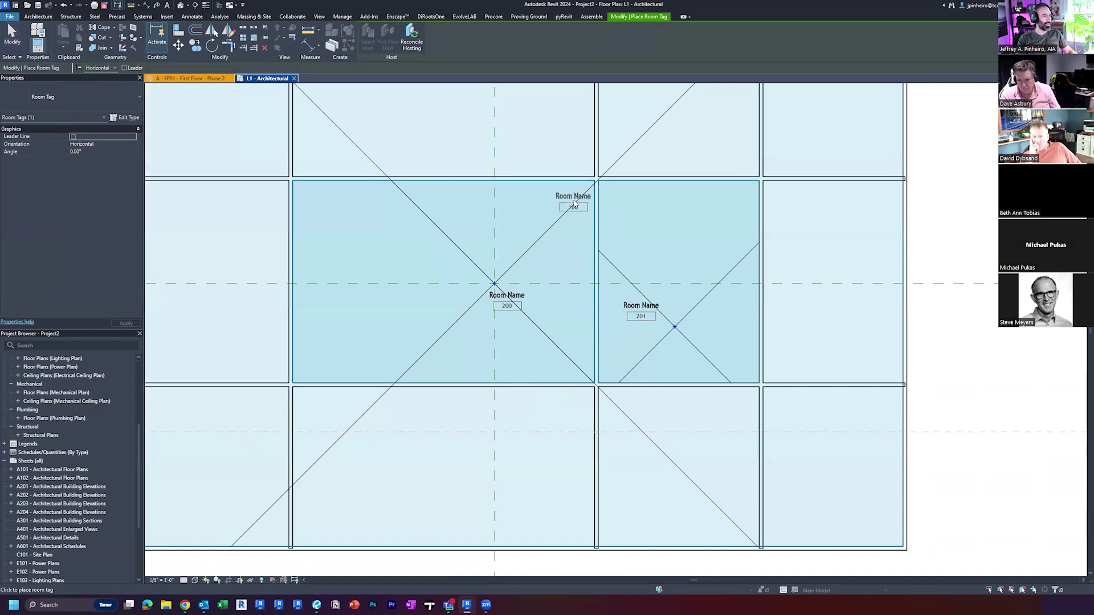
pyautogui.press('Escape')
pyautogui.scroll(-2, 673, 297)
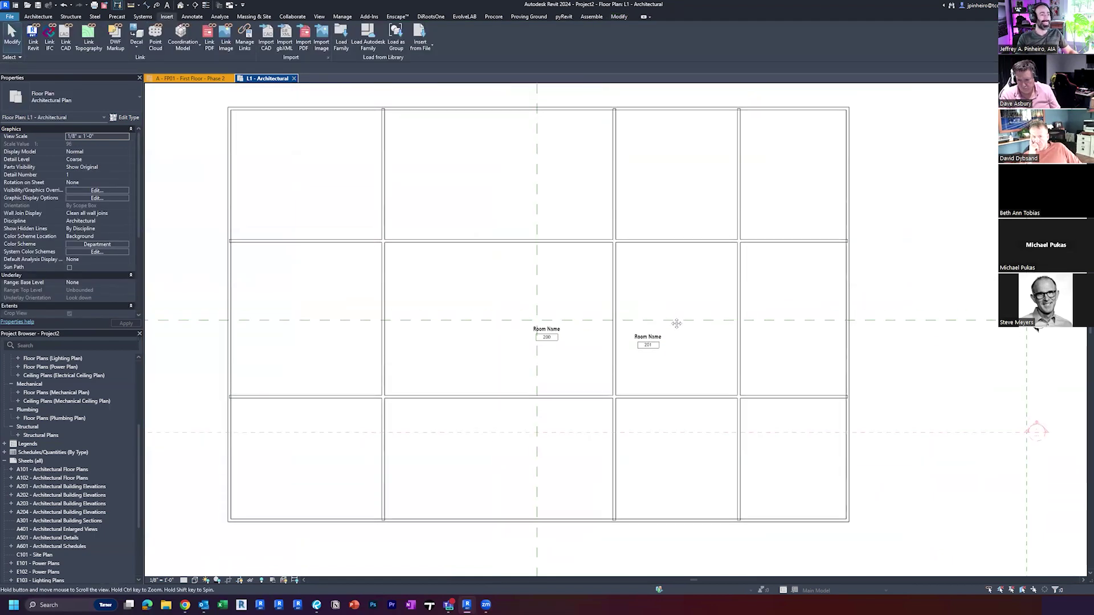
# - Move the room tag 201 closer to the middle of its room
pyautogui.click(648, 343)
pyautogui.scroll(2, 646, 349)
pyautogui.moveTo(647, 352); pyautogui.dragTo(668, 352)
pyautogui.click(692, 399)
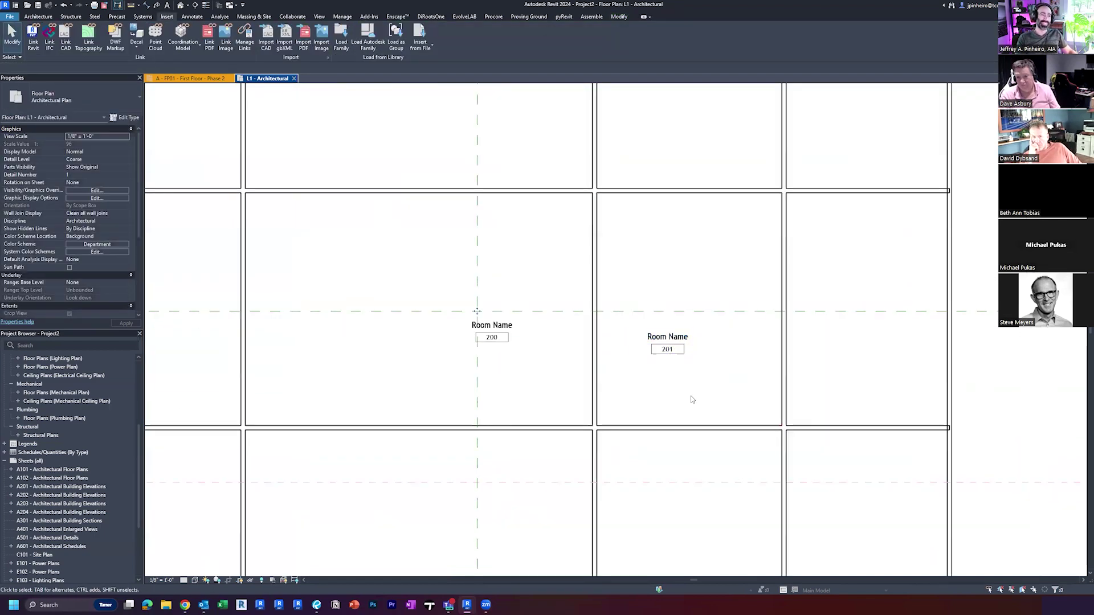
# - Select the Core Shell link and examine its room extent relative to the Fitout partitions and room tags
pyautogui.moveTo(670, 415); pyautogui.dragTo(676, 395, button='middle')
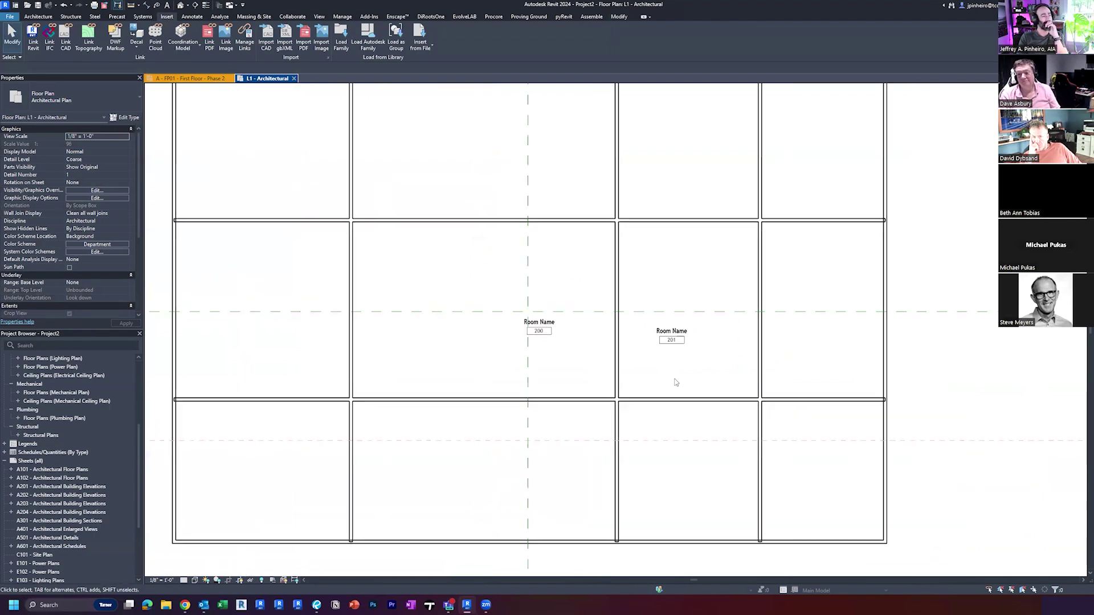
pyautogui.scroll(-2, 669, 373)
pyautogui.click(609, 560)
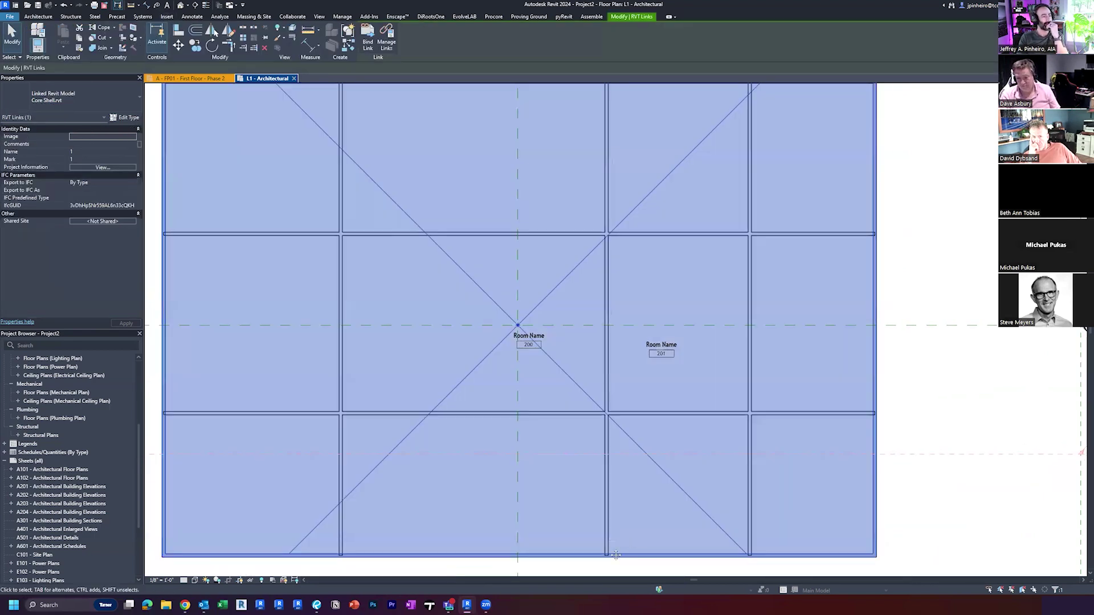
pyautogui.moveTo(637, 519); pyautogui.dragTo(607, 533, button='middle')
pyautogui.scroll(-1, 598, 525)
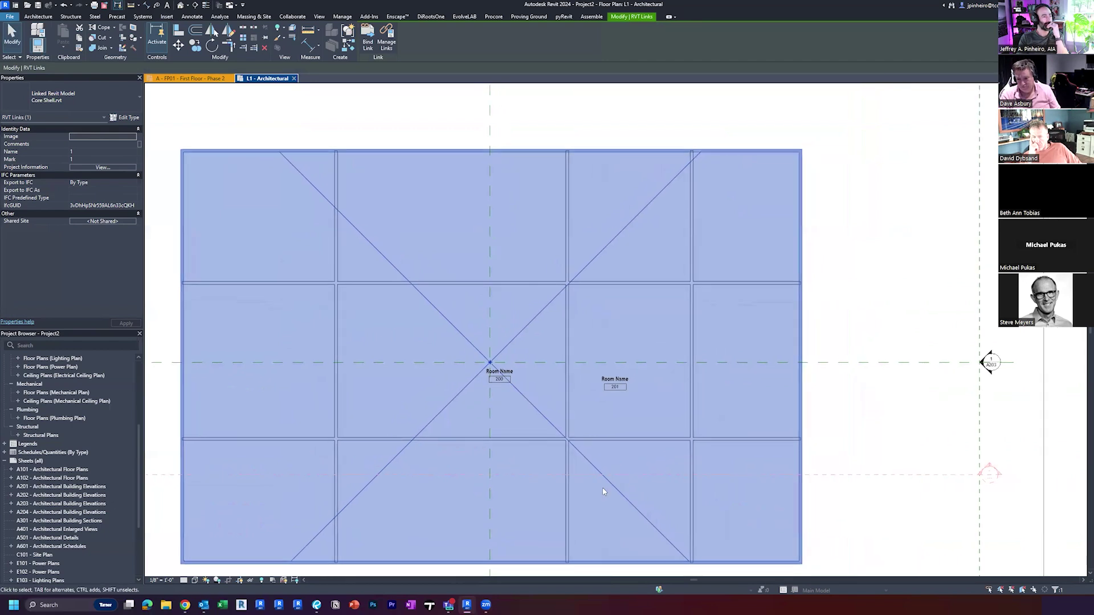
pyautogui.scroll(2, 601, 490)
pyautogui.moveTo(601, 489); pyautogui.dragTo(576, 413, button='middle')
pyautogui.scroll(-2, 574, 469)
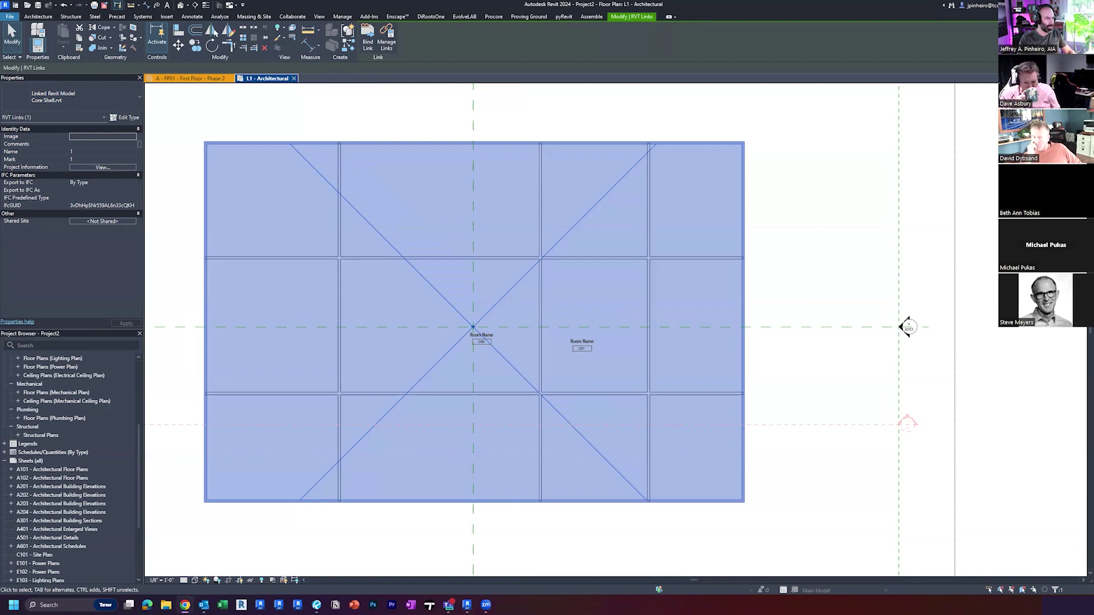
# - Switch to the browser and read the BIM After Dark community thread about overlaying versus attaching linked models
pyautogui.hotkey('alt', 'Tab')
pyautogui.scroll(-5, 639, 302)
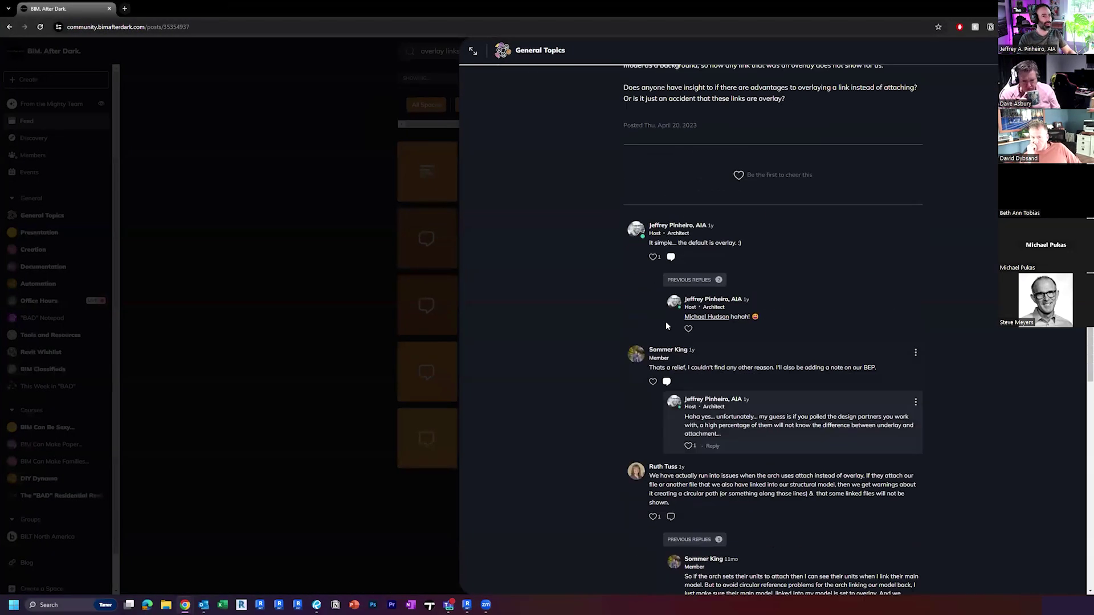
pyautogui.scroll(3, 667, 325)
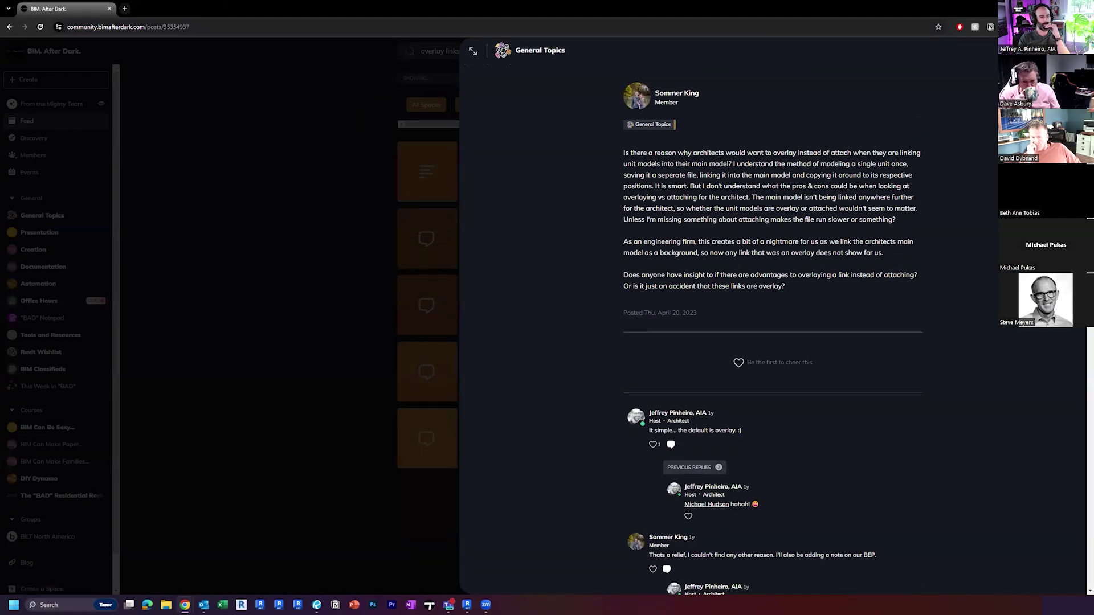
pyautogui.scroll(-2, 920, 288)
pyautogui.scroll(2, 935, 330)
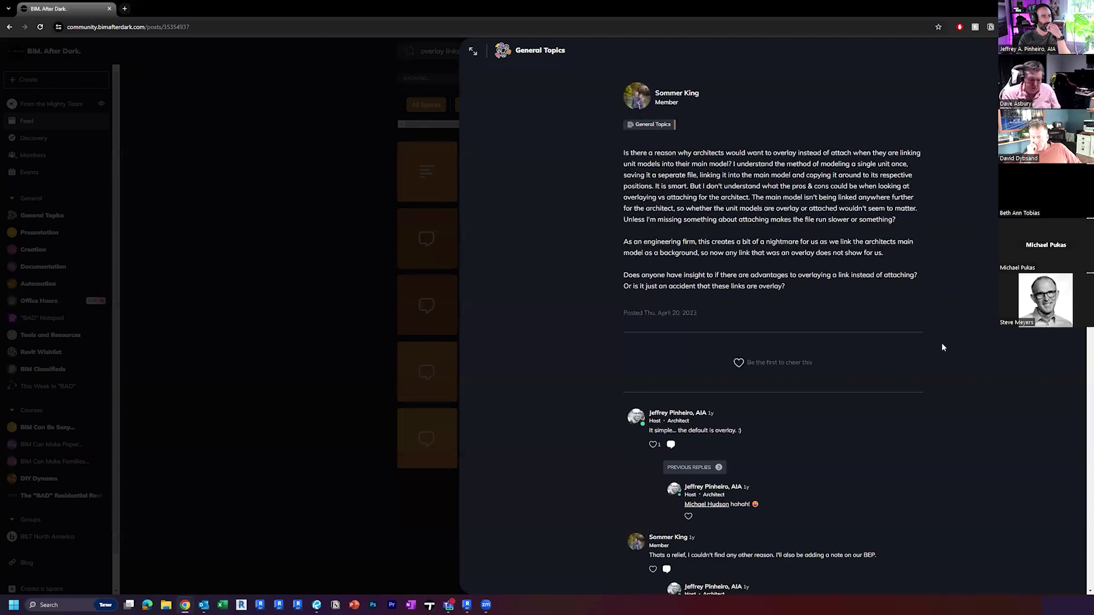
pyautogui.scroll(-5, 941, 342)
pyautogui.scroll(-4, 945, 344)
# - Enlarge the thread's Overlay versus Attachment diagram and study how nested links load, rechecking the original question in between
pyautogui.click(452, 410)
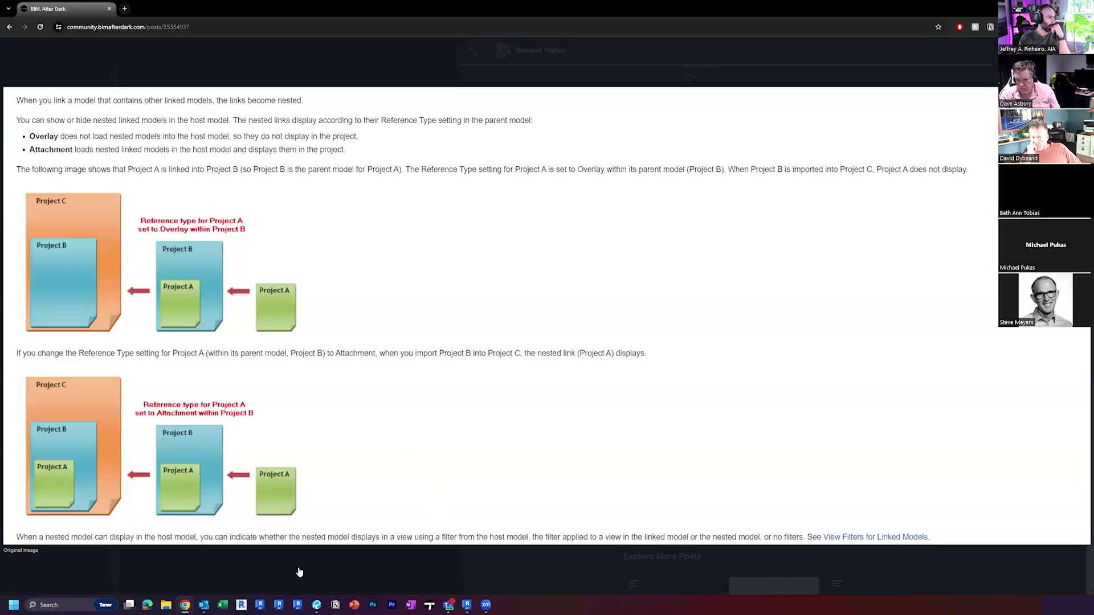
pyautogui.click(267, 68)
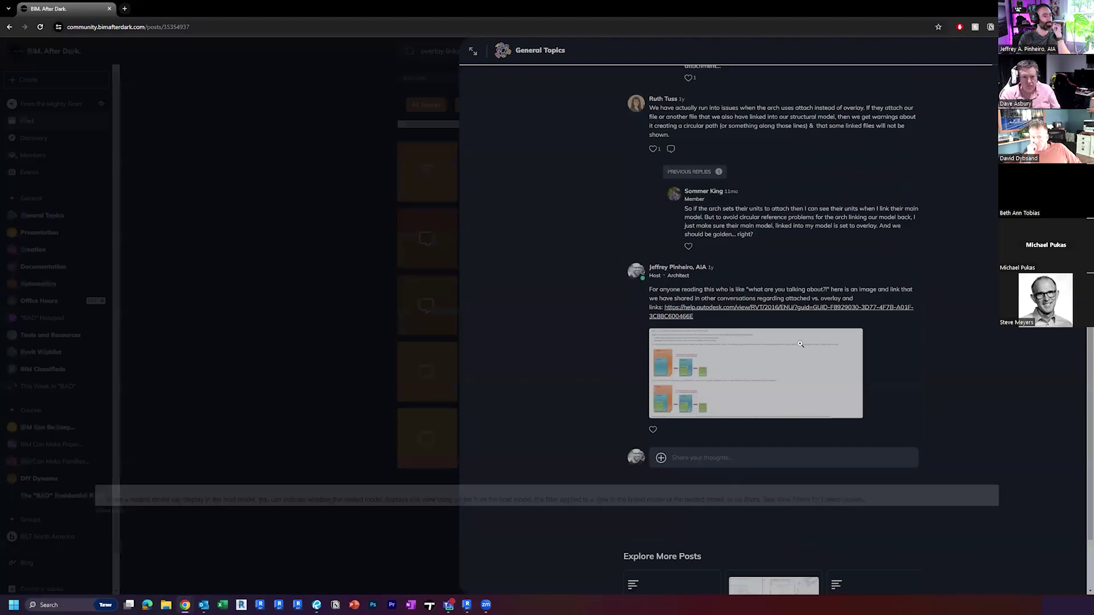
pyautogui.scroll(10, 747, 305)
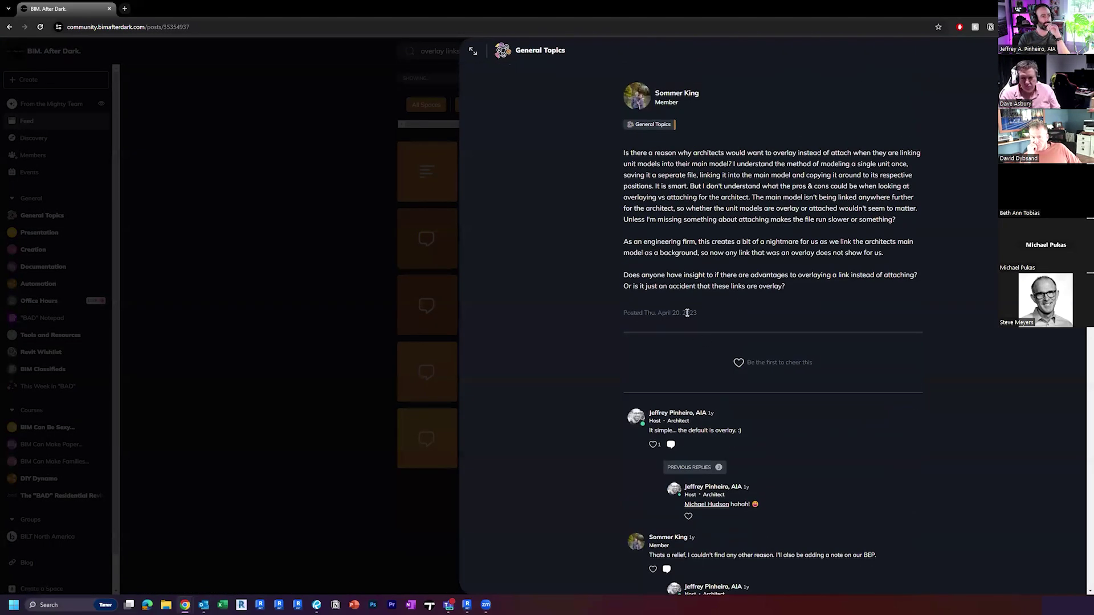
pyautogui.scroll(-10, 679, 319)
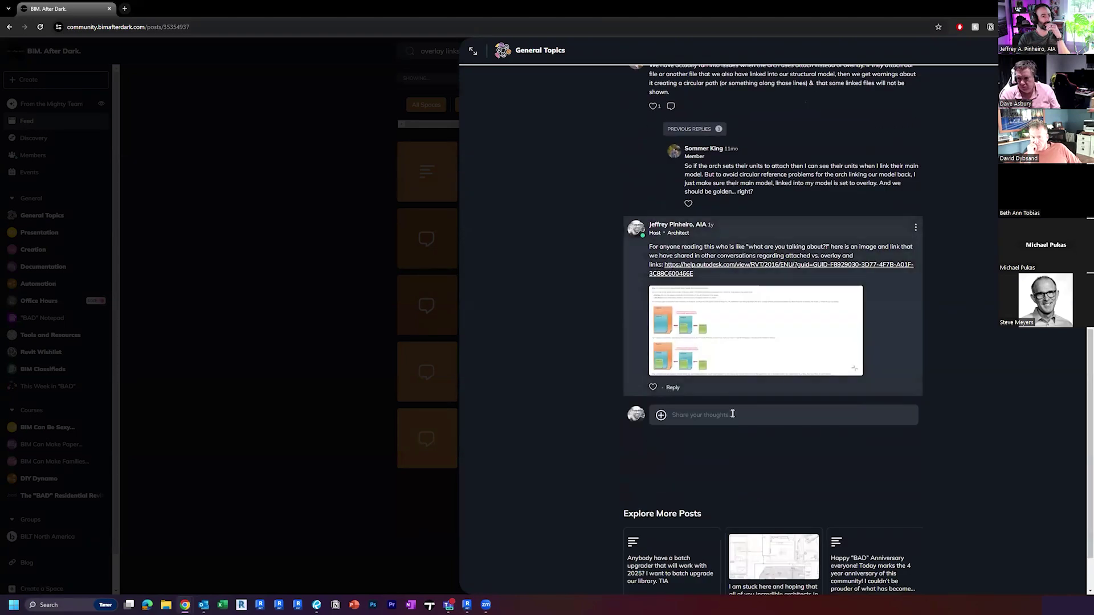
pyautogui.click(727, 366)
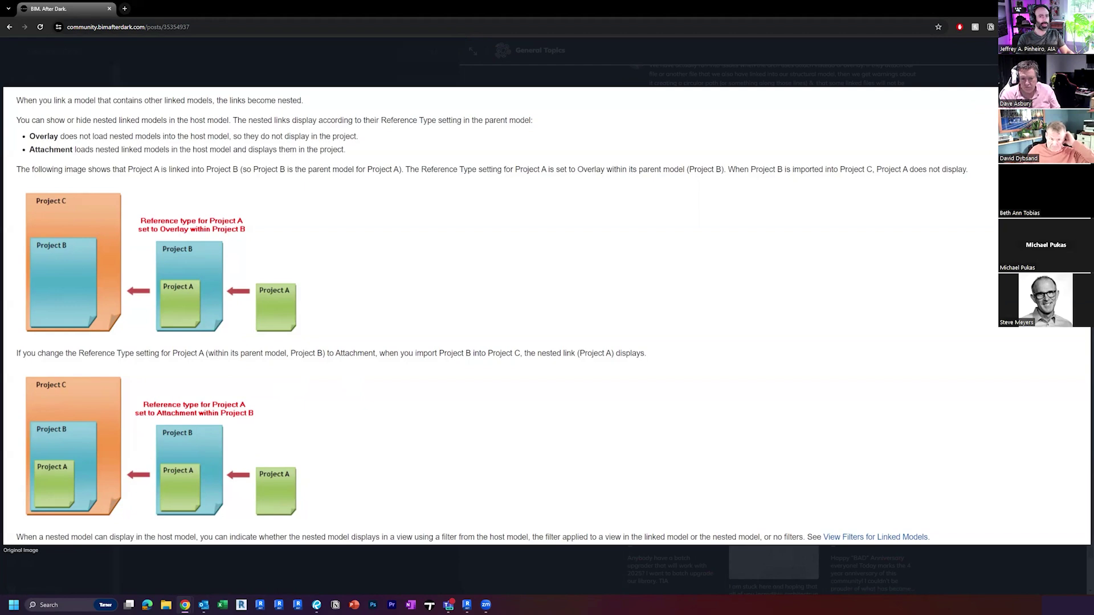
# - Close the enlarged diagram, return to the "overlay links" search results and restore the browser to a smaller window
pyautogui.press('Escape')
pyautogui.hotkey('alt', 'Left')
pyautogui.press('super+Down')
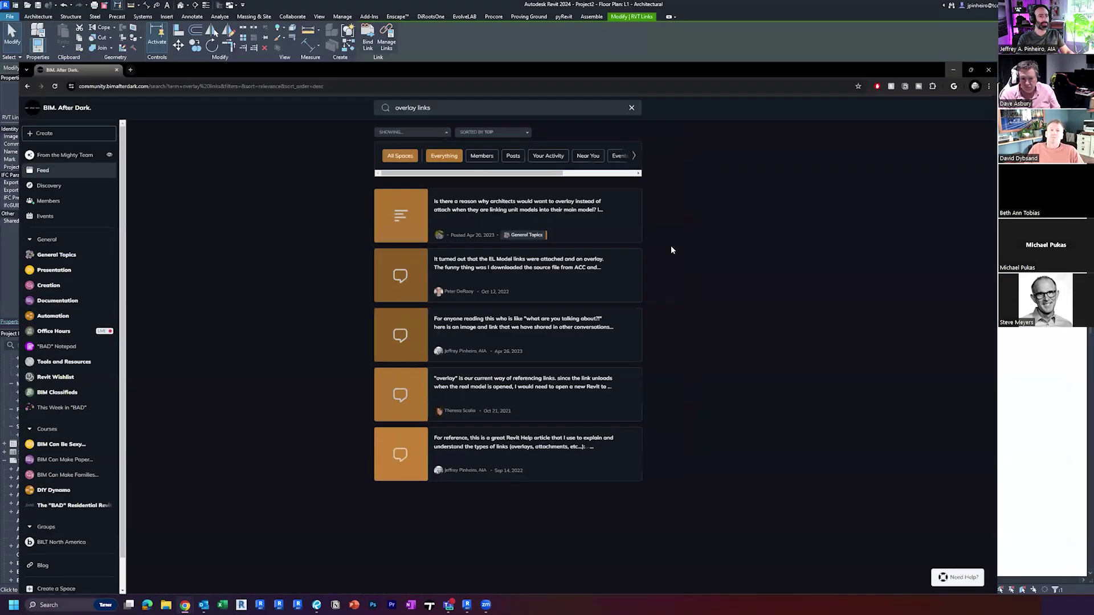
# - Switch back to Revit's L1 - Architectural plan and clear the Core Shell link selection
pyautogui.press('super+Down')
pyautogui.scroll(2, 477, 349)
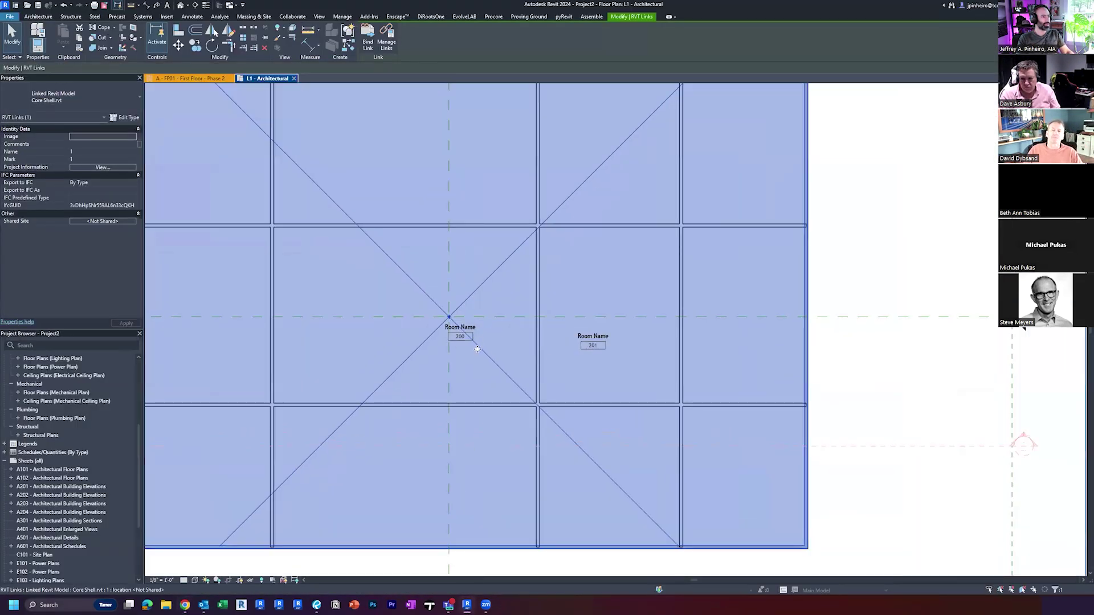
pyautogui.moveTo(477, 348); pyautogui.dragTo(569, 372, button='middle')
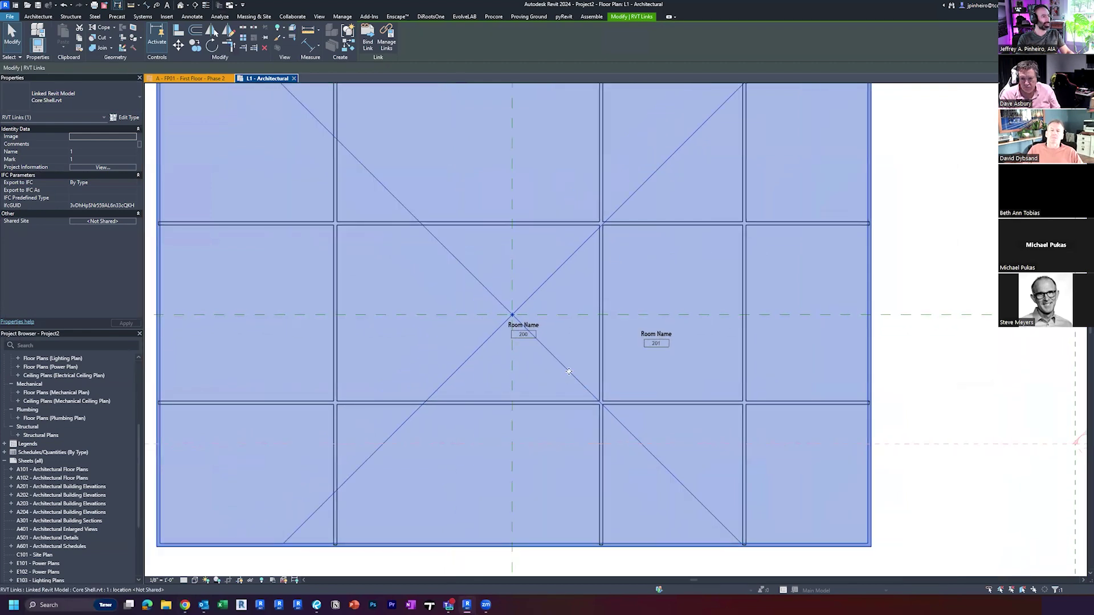
pyautogui.scroll(-3, 568, 372)
pyautogui.press('Escape')
# - Delete the two room tags in the middle row of the L1 - Architectural plan
pyautogui.moveTo(652, 385); pyautogui.dragTo(638, 393, button='middle')
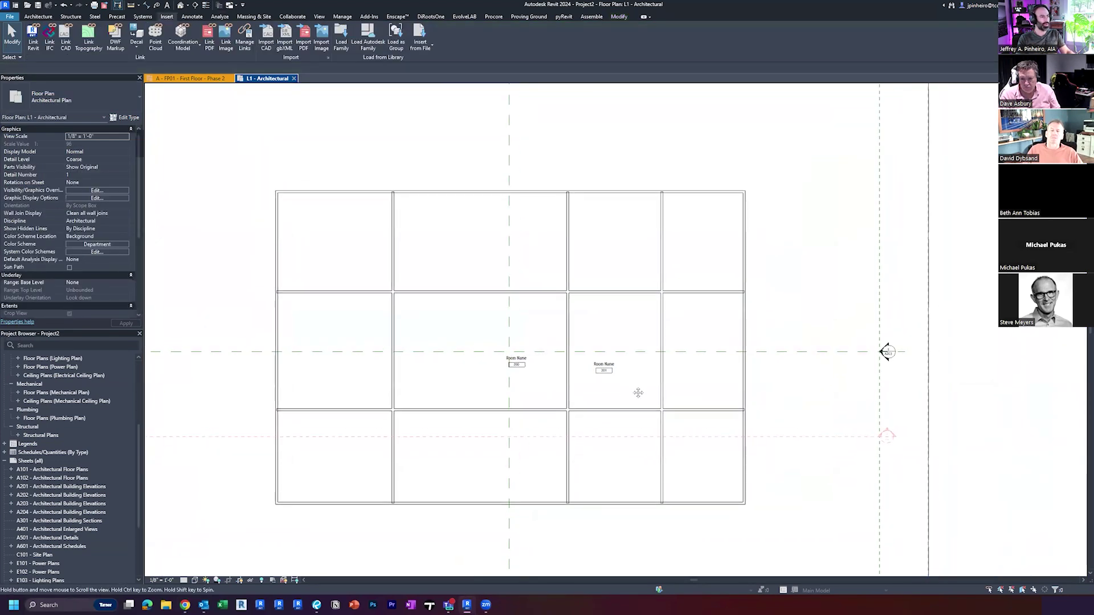
pyautogui.scroll(1, 633, 408)
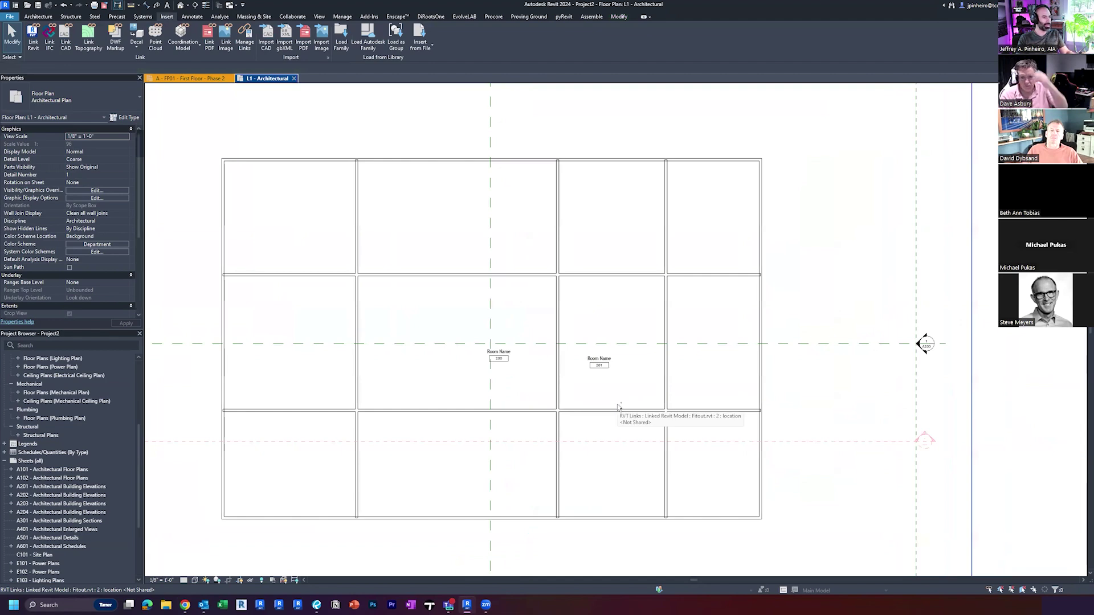
pyautogui.scroll(-2, 534, 304)
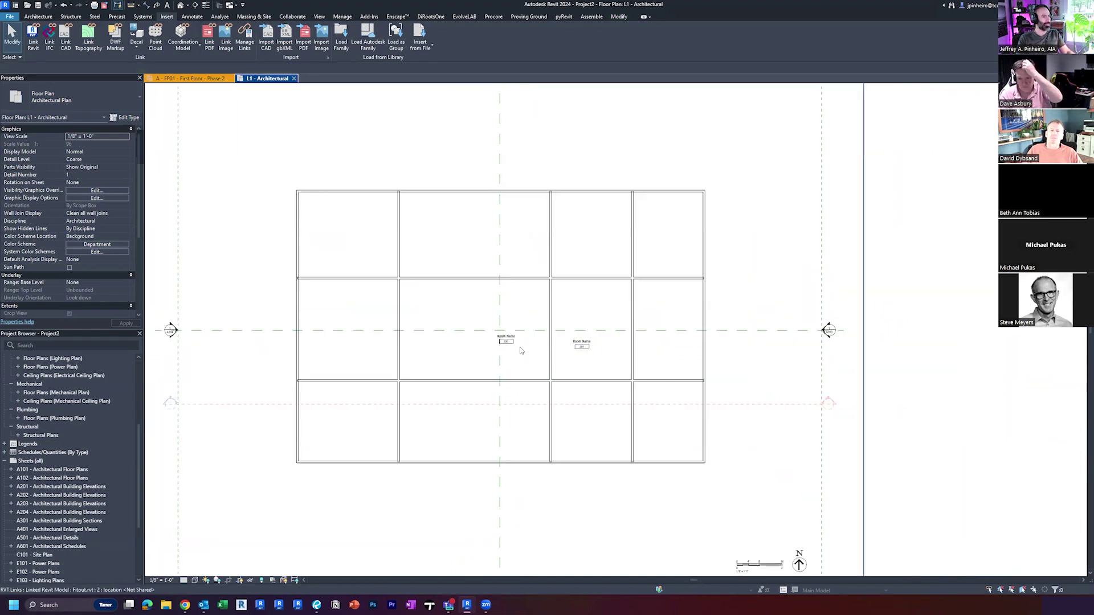
pyautogui.click(500, 356)
pyautogui.moveTo(500, 356); pyautogui.dragTo(610, 373)
pyautogui.press('Delete')
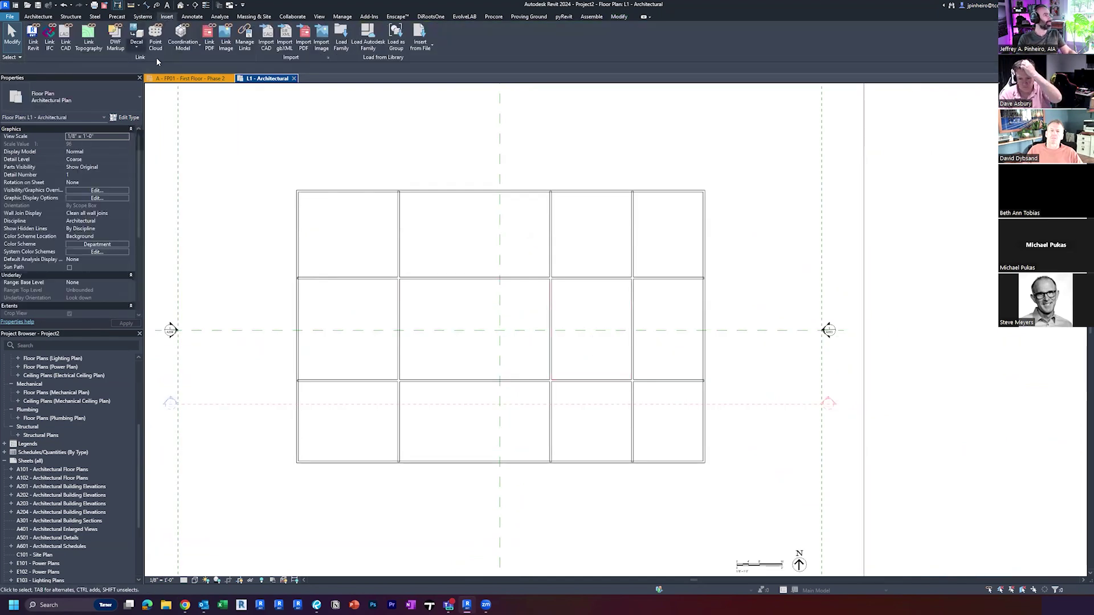
# - Remove both the Core Shell.rvt and Fitout.rvt links from the project
pyautogui.click(244, 38)
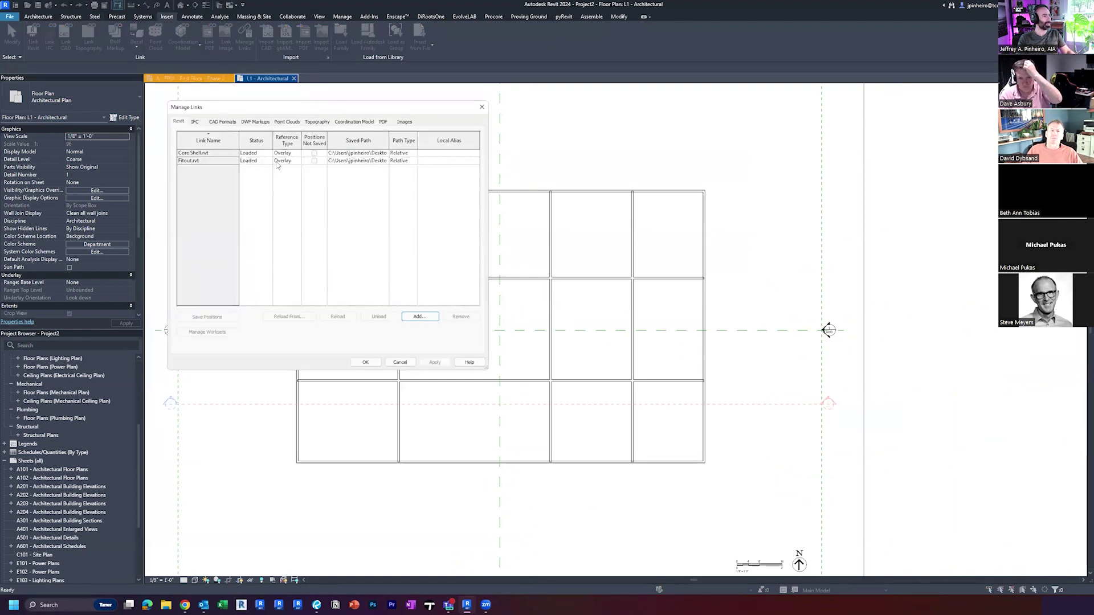
pyautogui.click(458, 316)
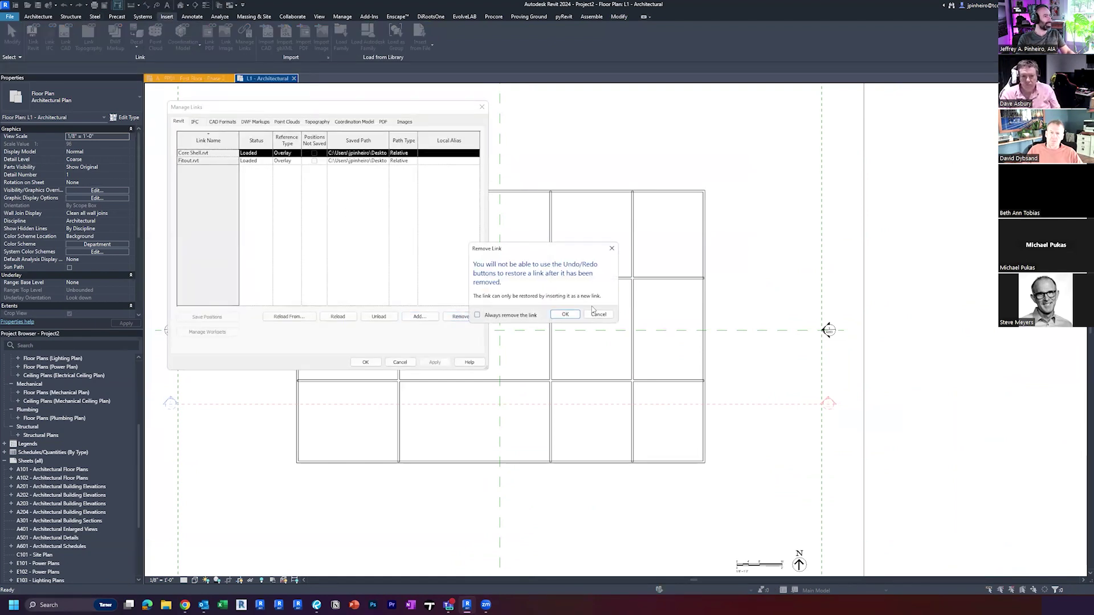
pyautogui.click(555, 314)
pyautogui.click(256, 153)
pyautogui.click(461, 316)
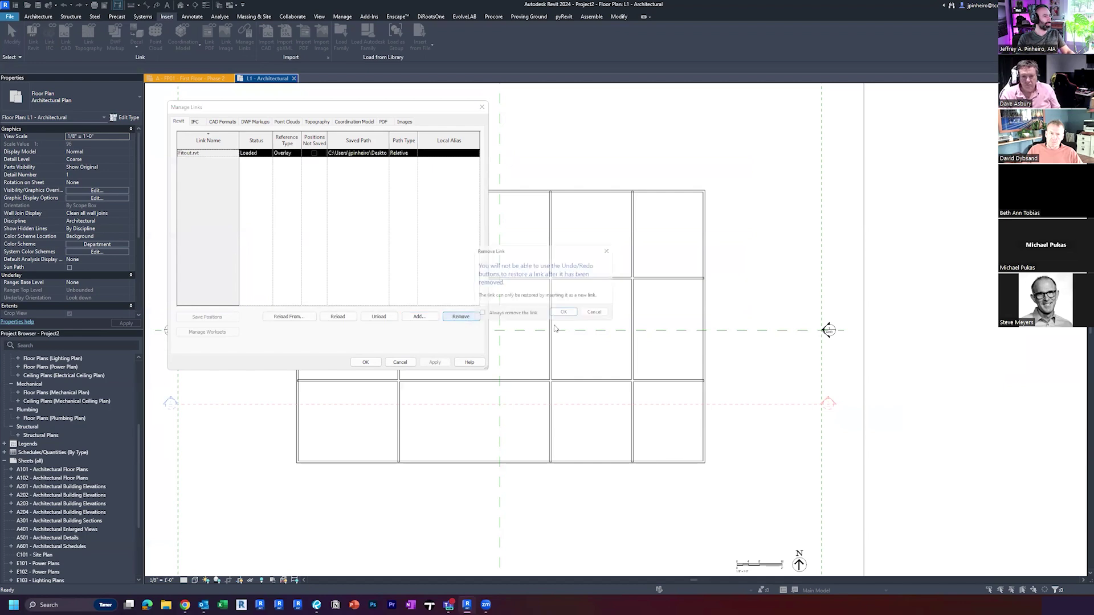
pyautogui.click(563, 314)
pyautogui.click(365, 363)
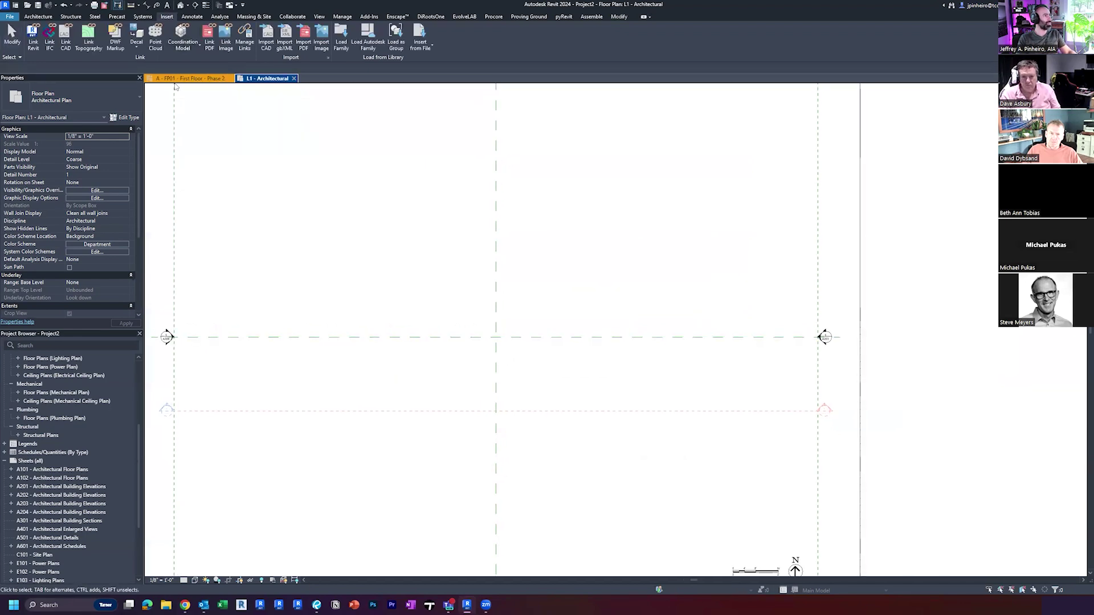
# - Link Fitout.rvt first and Core Shell.rvt second, using Auto - Internal Origin to Internal Origin positioning
pyautogui.click(33, 39)
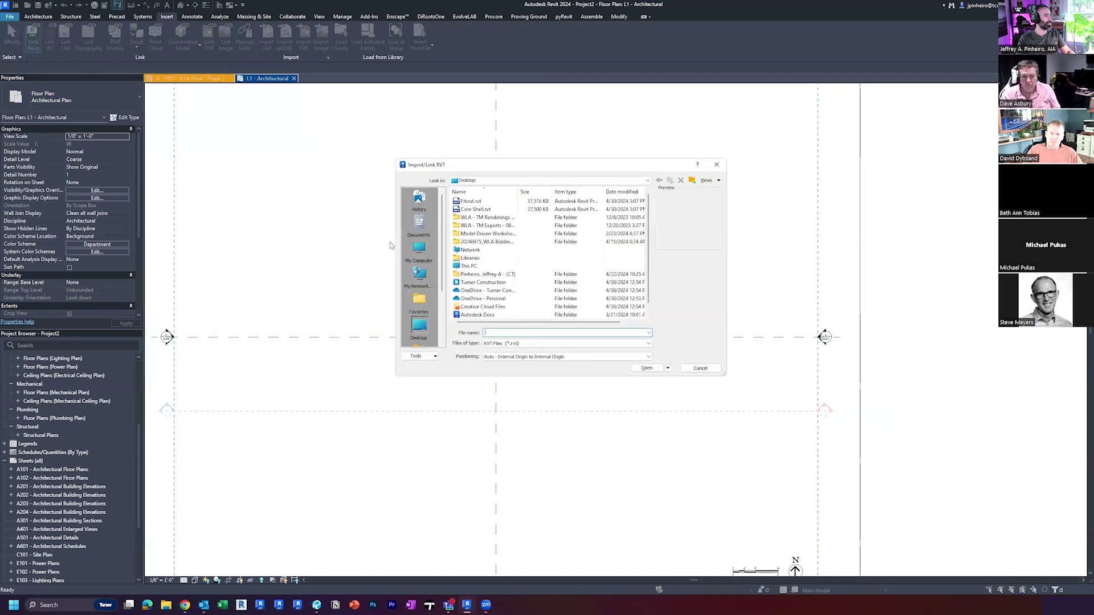
pyautogui.click(488, 210)
pyautogui.click(471, 201)
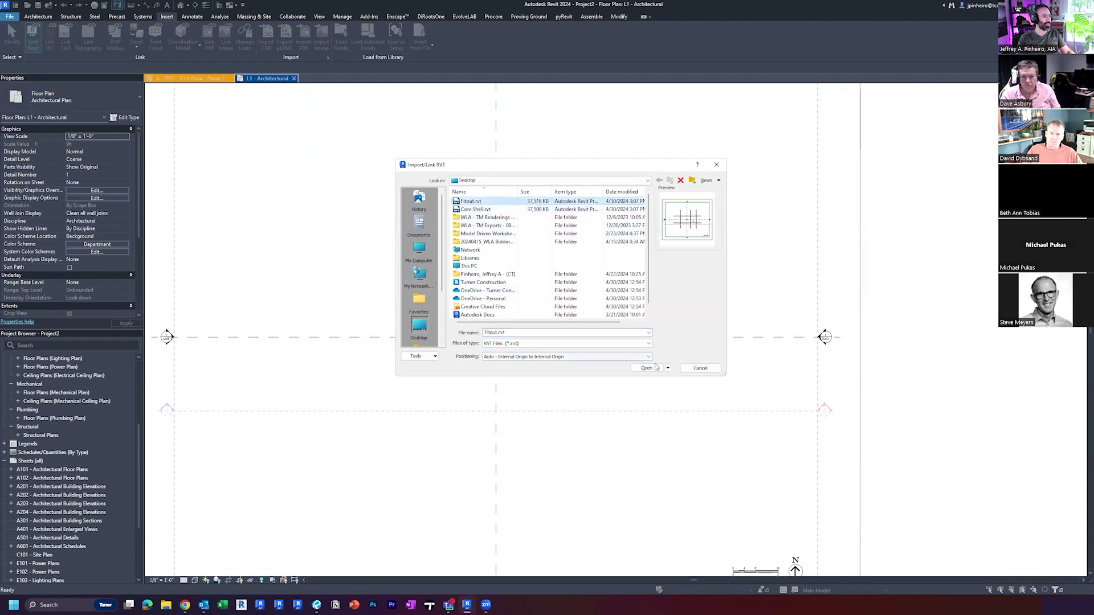
pyautogui.click(655, 370)
pyautogui.click(33, 38)
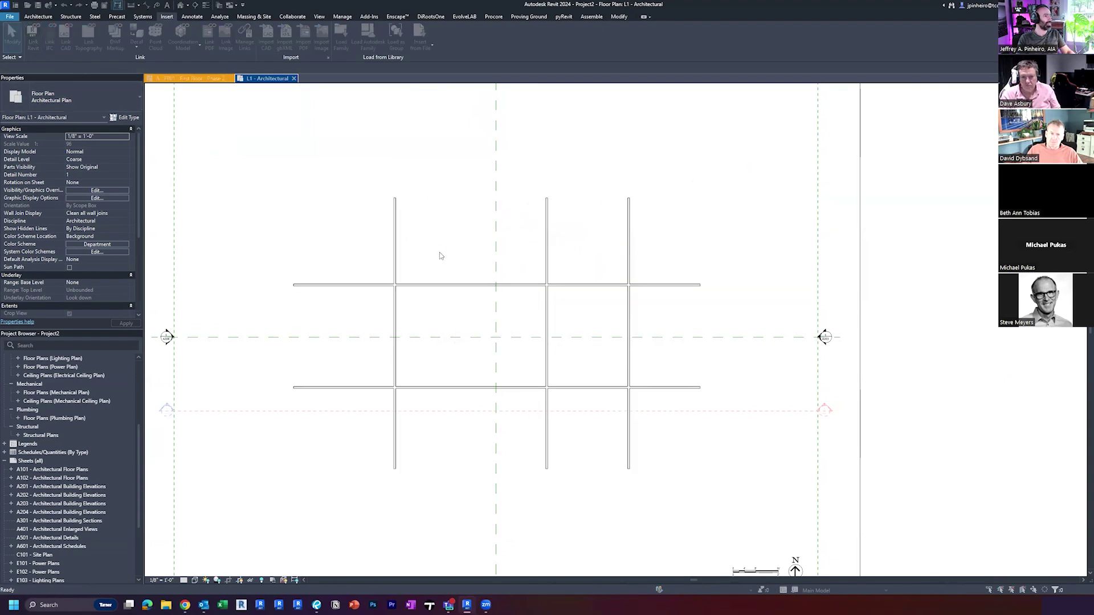
pyautogui.click(475, 209)
pyautogui.click(646, 367)
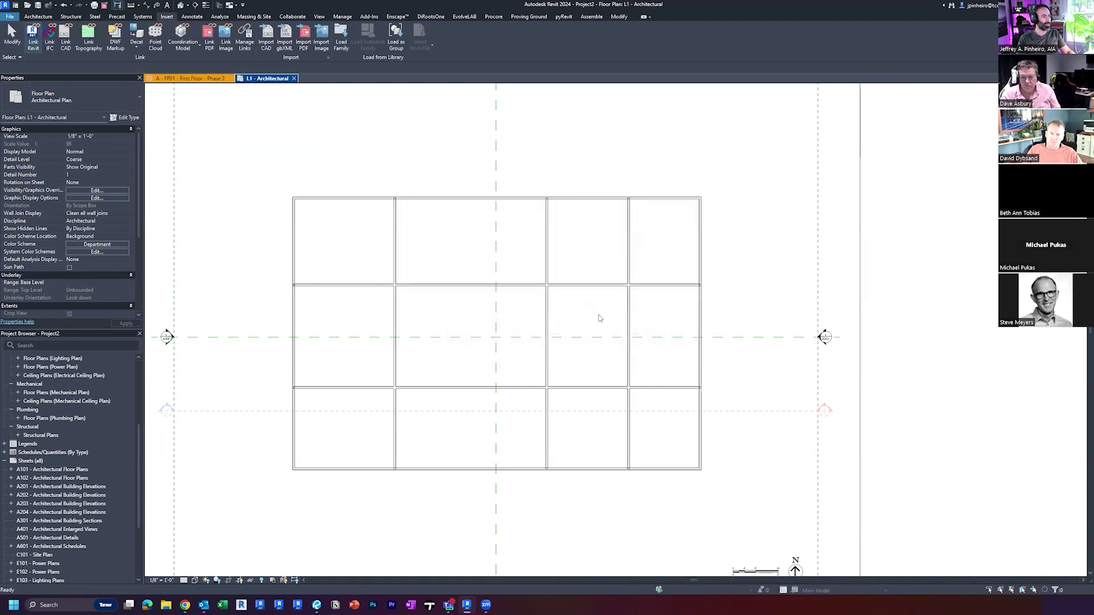
# - Tag the overlapping linked rooms with one room tag in the central bay and another in the adjacent bay across the partition
pyautogui.click(38, 17)
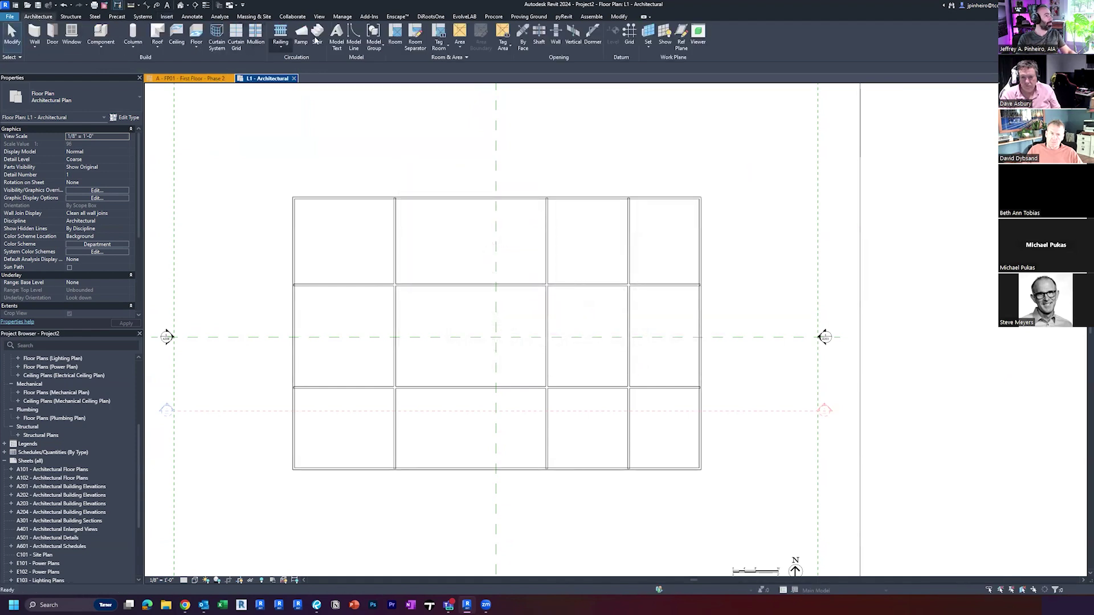
pyautogui.click(428, 35)
pyautogui.scroll(3, 522, 336)
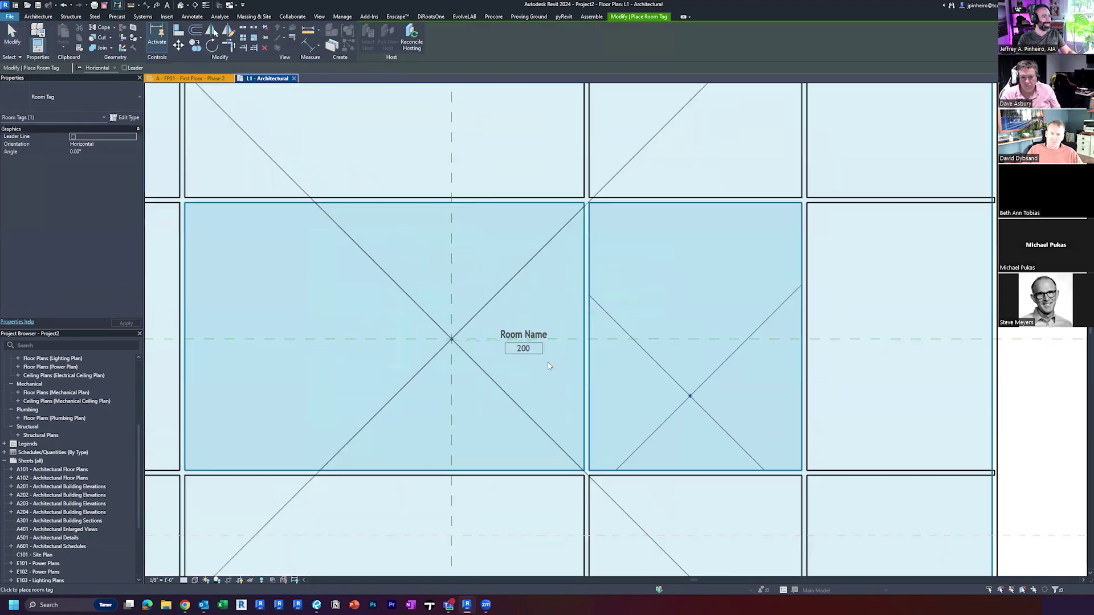
pyautogui.click(550, 375)
pyautogui.scroll(3, 550, 373)
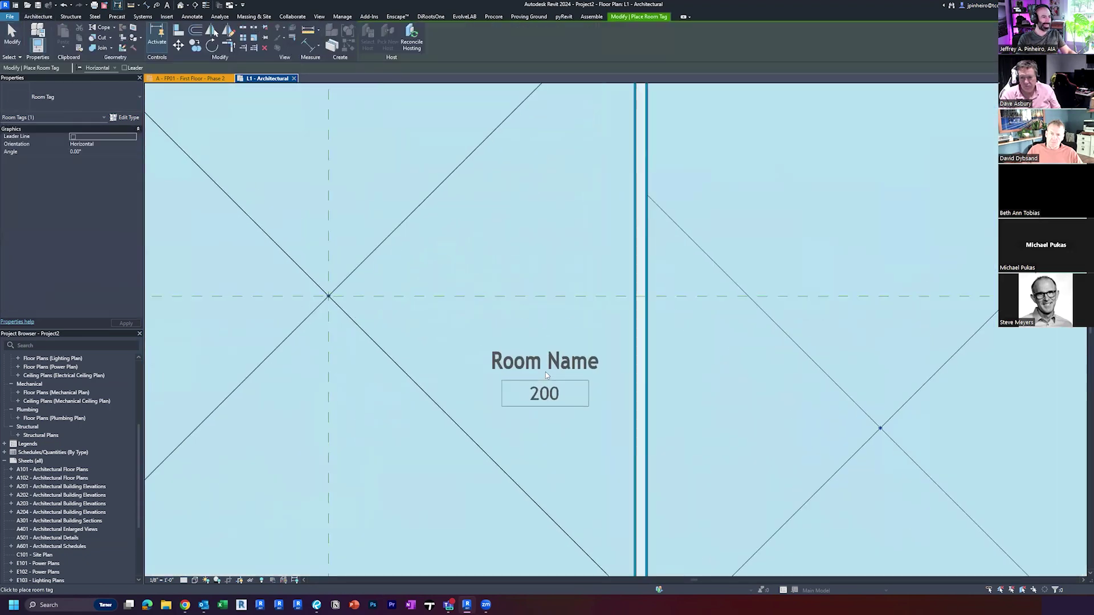
pyautogui.click(776, 373)
pyautogui.press('Escape')
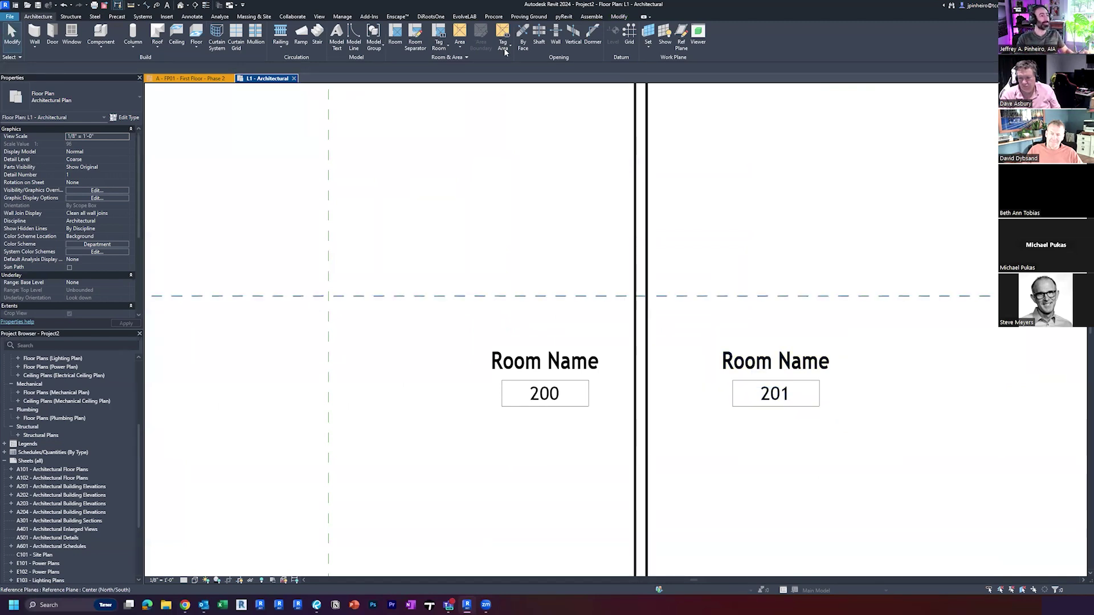
pyautogui.moveTo(511, 296); pyautogui.dragTo(482, 288, button='middle')
pyautogui.scroll(-1, 479, 285)
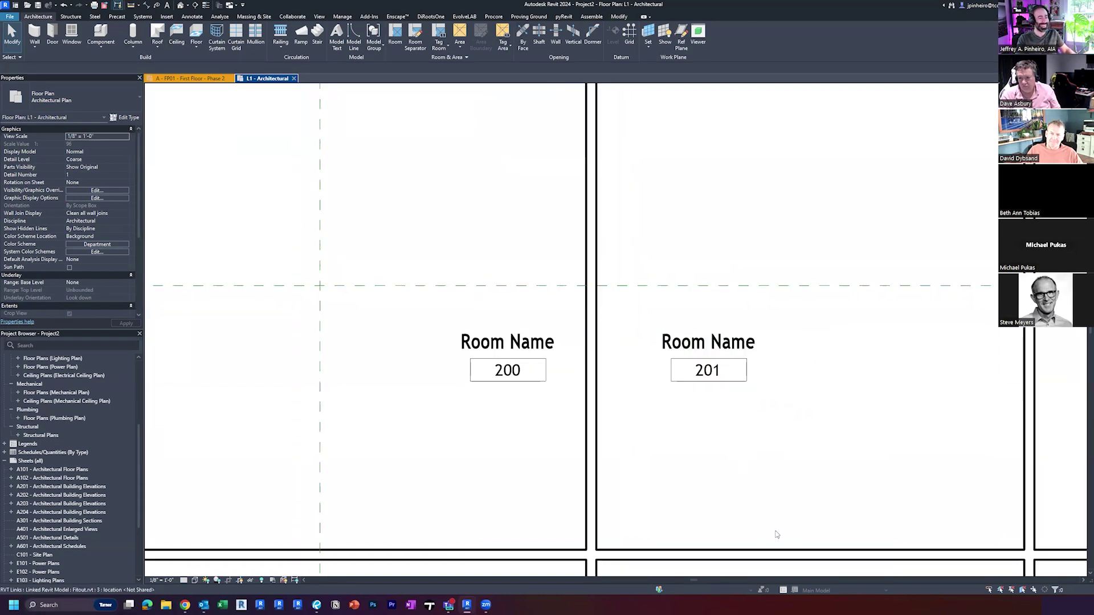